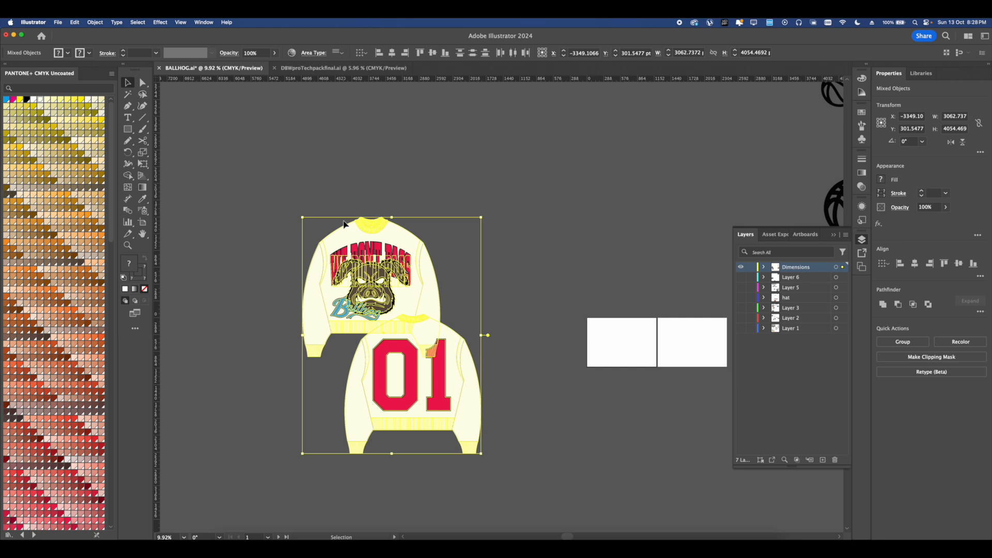
- Delete the selected front and back sweatshirt artwork from the canvas
key("Delete")
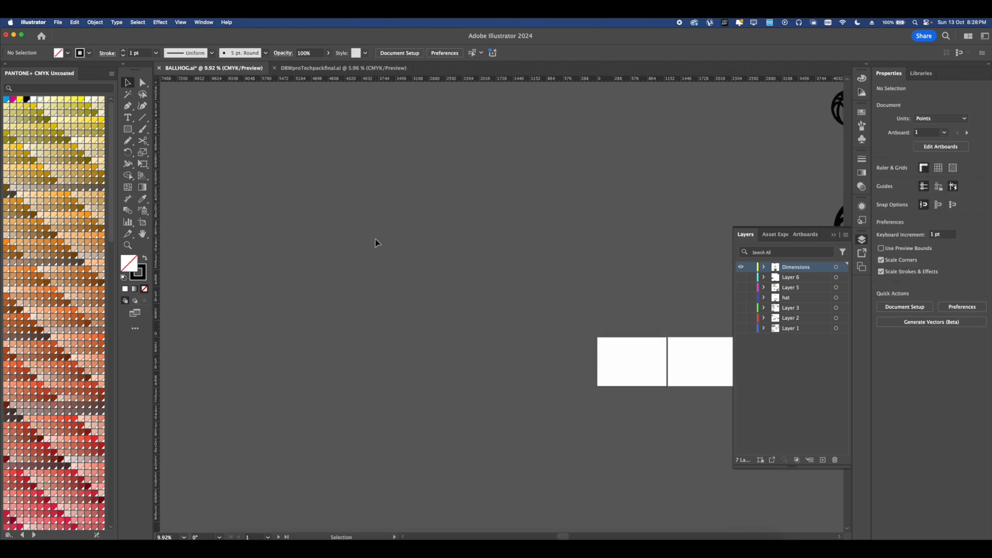
scroll(410, 266, "down", 3)
scroll(495, 317, "up", 2)
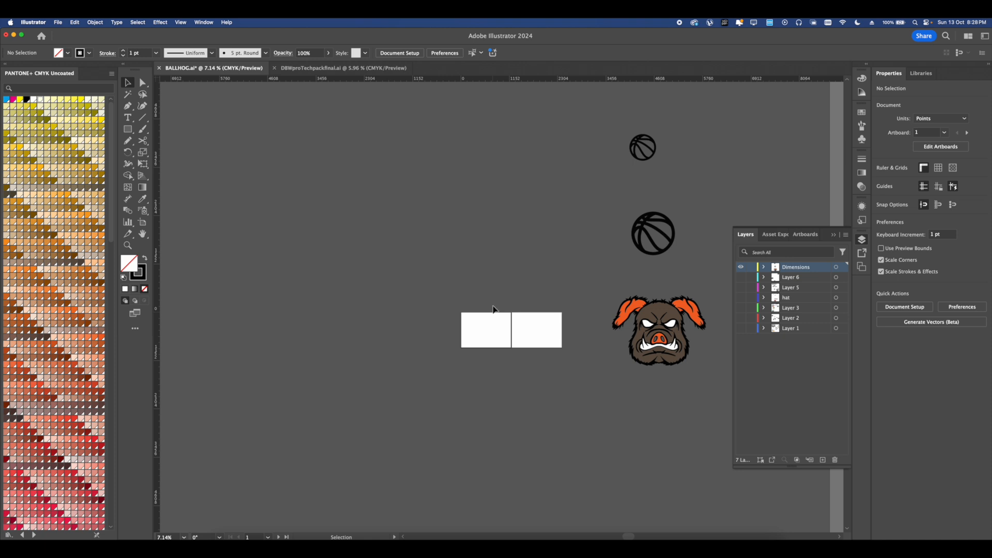
- Move the hog head away from the basketballs to the empty canvas area above the artboards
left_click_drag(650, 342, 498, 246)
scroll(521, 309, "left", 2)
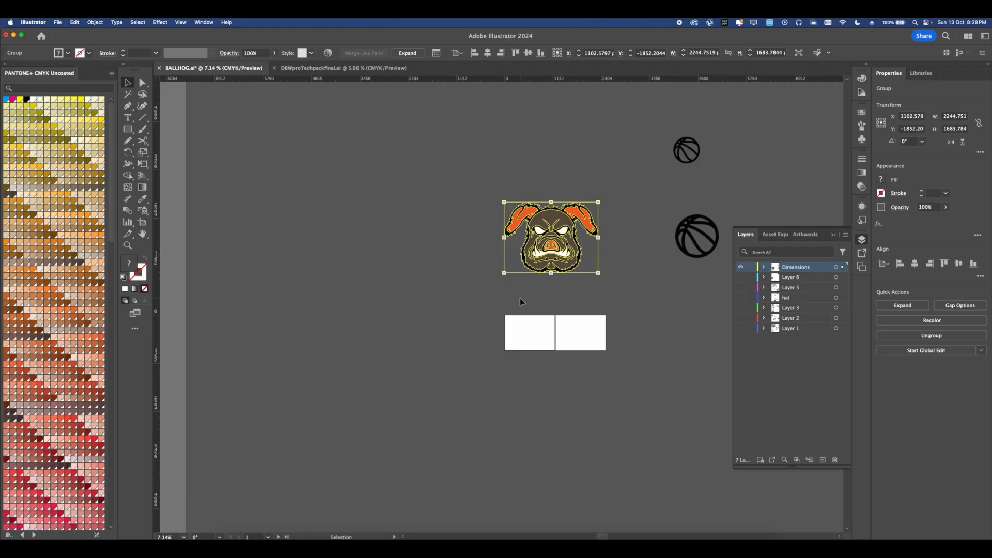
scroll(520, 297, "up", 5)
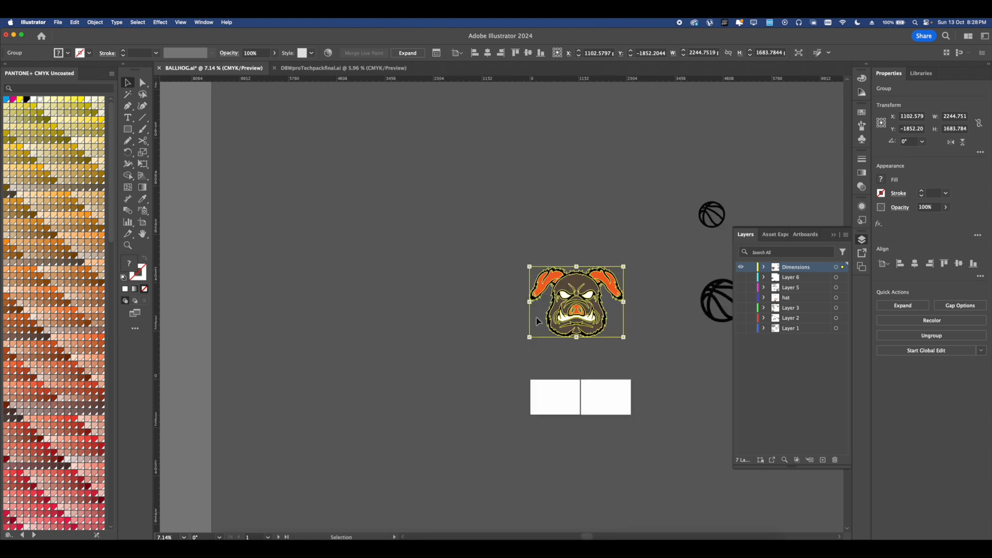
scroll(528, 356, "up", 3)
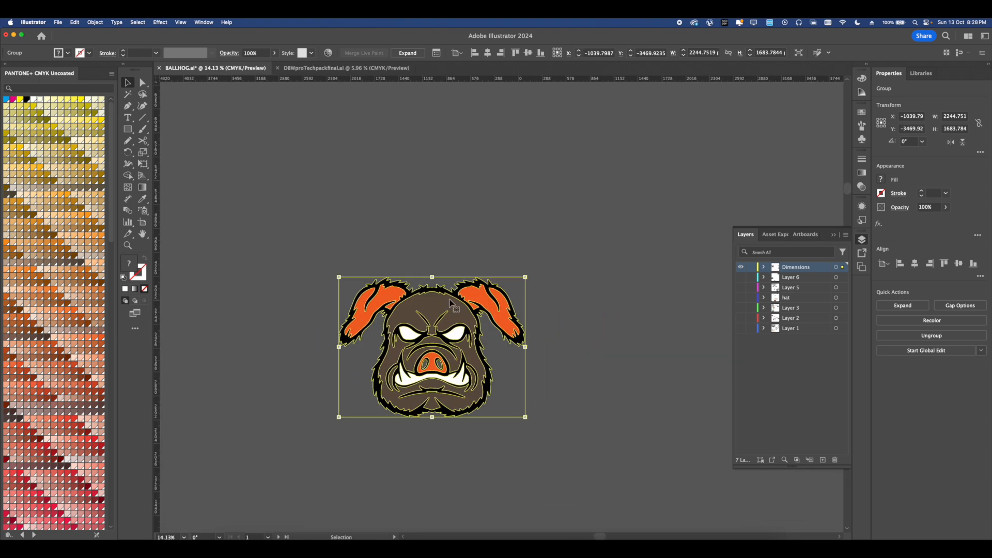
scroll(403, 359, "up", 2)
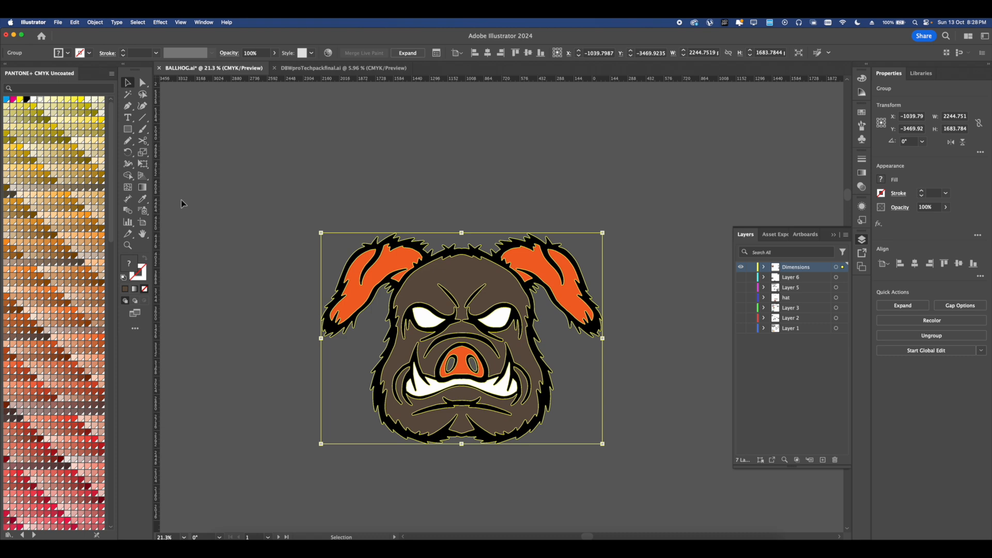
- Use the Live Paint Bucket with a darker olive-brown swatch to recolour the hog's face and one orange ear
left_click(128, 176)
left_click(165, 187)
scroll(452, 289, "up", 3)
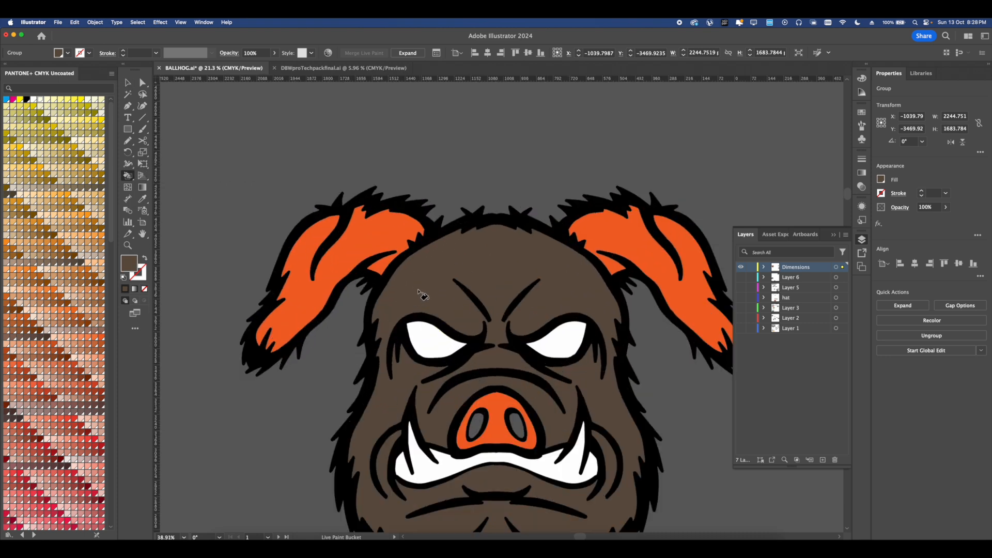
scroll(421, 294, "down", 2)
left_click(881, 179)
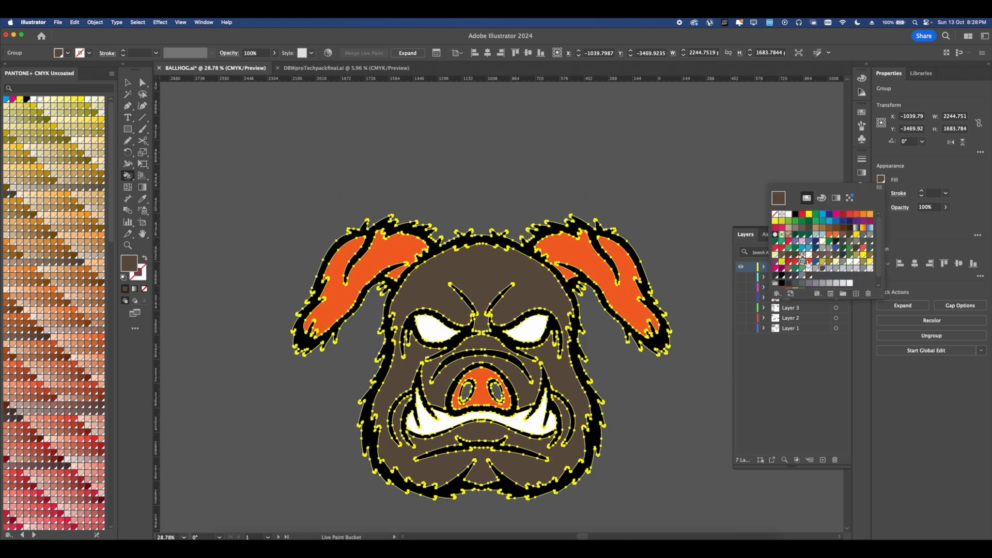
left_click(716, 283)
mouse_move(586, 242)
left_mouse_down()
mouse_move(541, 281)
mouse_move(537, 310)
left_mouse_up()
scroll(523, 334, "up", 3)
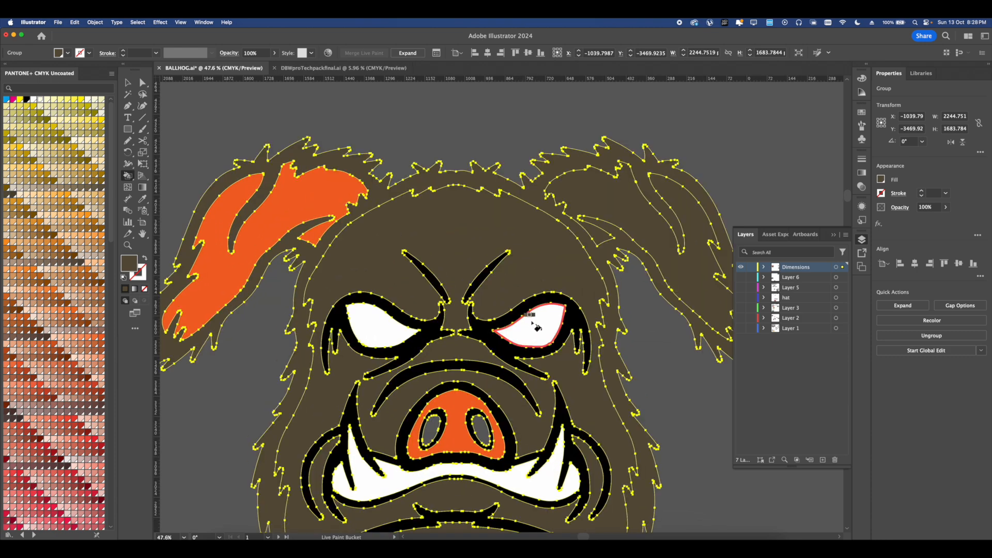
- Undo the stray brown fill on the black outline, paint the remaining orange ear areas olive brown, and deselect the hog
key("super+z")
key("space")
left_click_drag(566, 250, 559, 207)
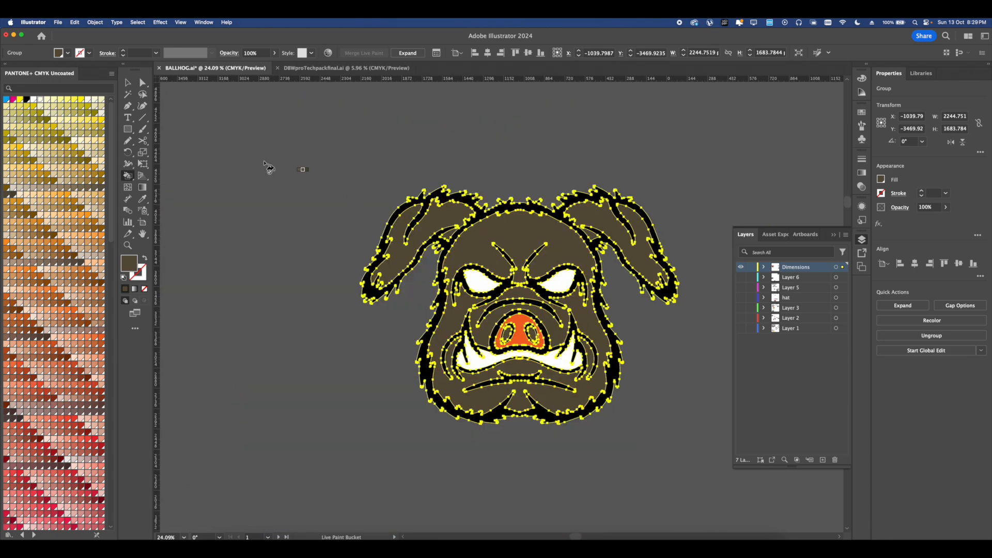
left_click(128, 82)
left_click(502, 178)
scroll(440, 222, "down", 3)
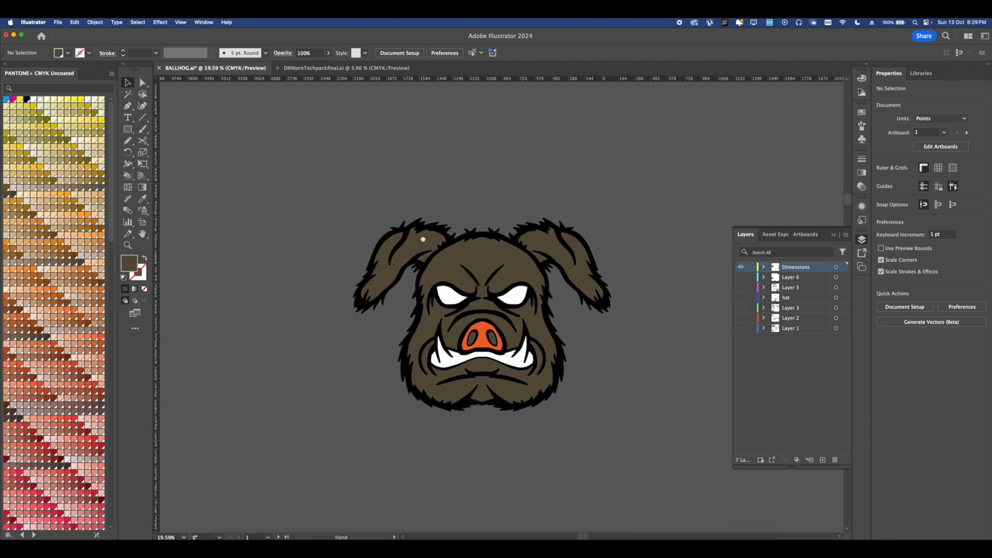
- Add the text "WE DONT PASS" above the hog head at about 389 pt and place it just over the ears
key("t")
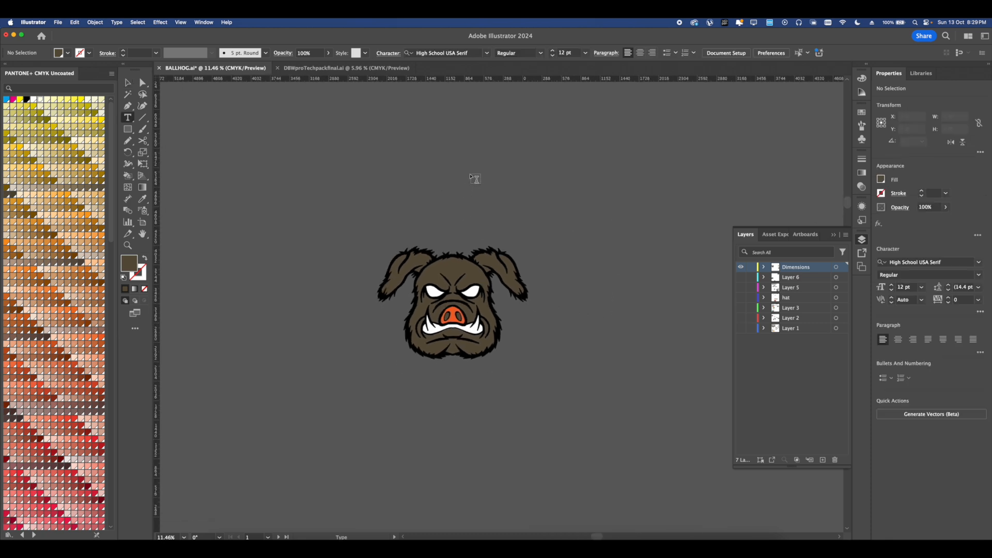
left_click(471, 173)
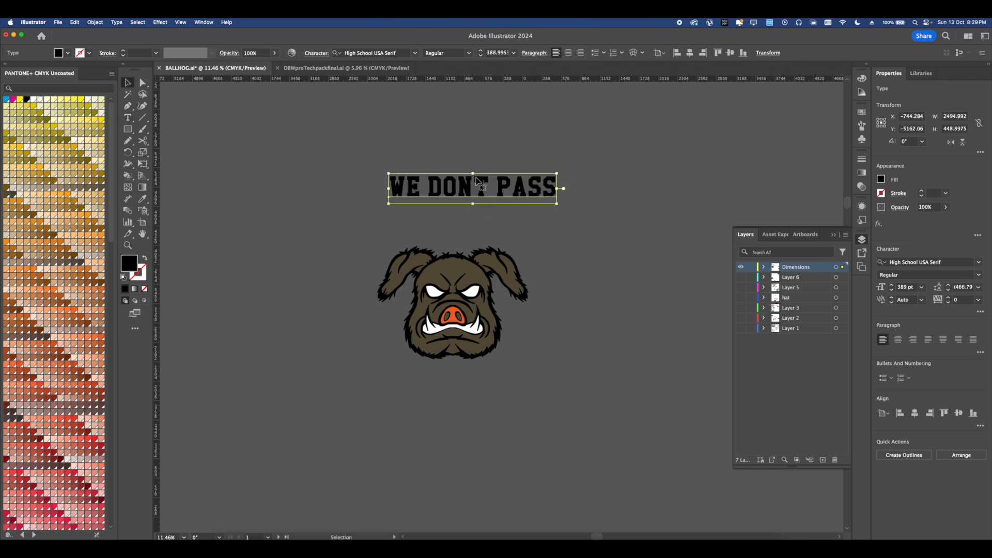
left_click_drag(459, 176, 464, 231)
scroll(455, 216, "up", 2)
scroll(437, 242, "up", 1)
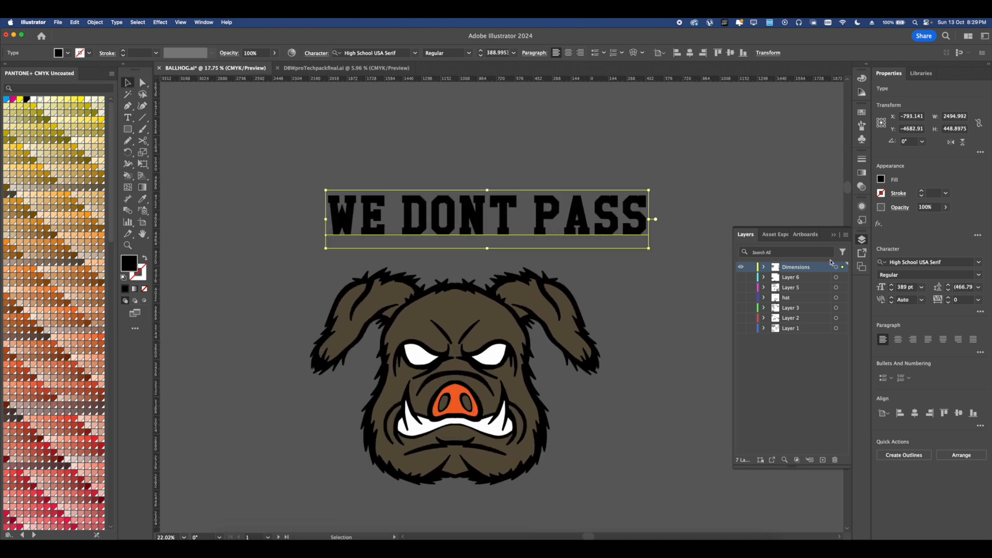
- Set the slogan's font to Varsity Team Bold and place a spare copy of it above the basketballs
left_click(956, 261)
type("VARI")
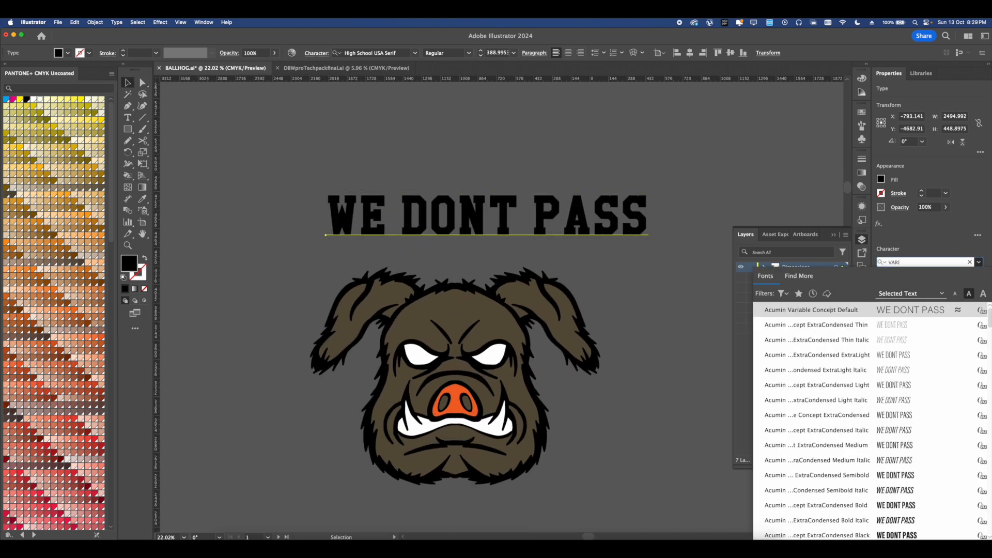
key("BackSpace")
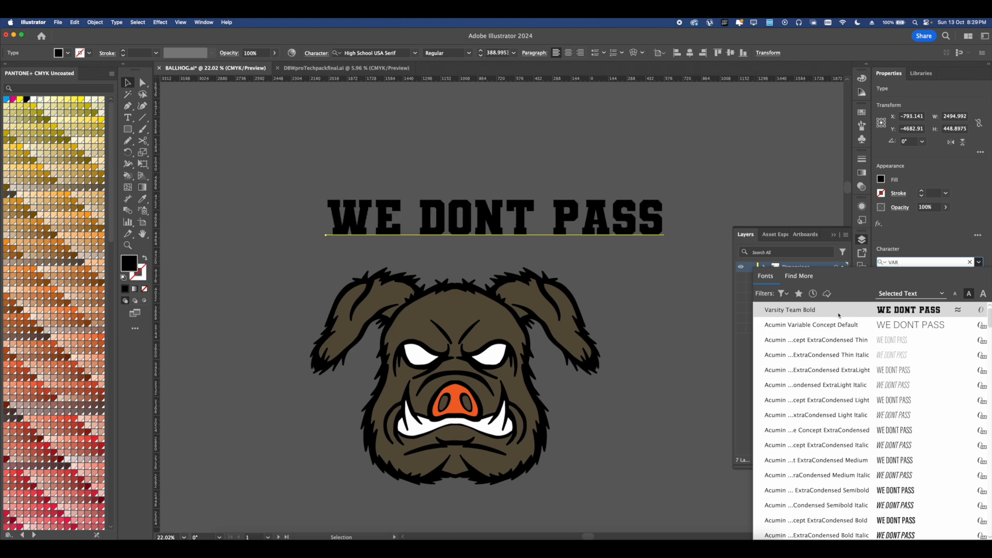
left_click(866, 306)
scroll(475, 220, "down", 4)
left_click_drag(474, 220, 675, 178, "alt")
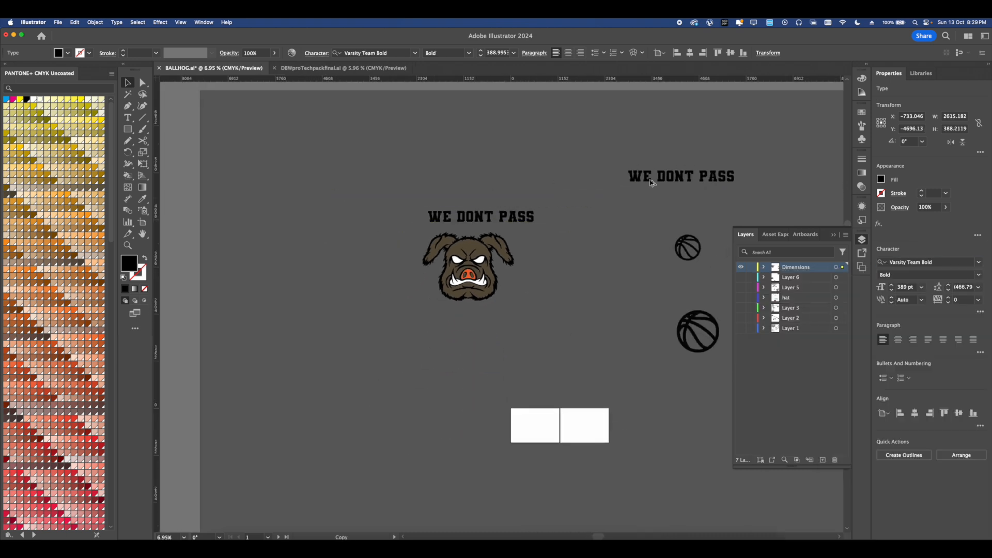
- Move the slogan above the hog head slightly closer to it and convert its letters to outlines
scroll(460, 219, "up", 3)
left_click(445, 223)
scroll(455, 228, "up", 2)
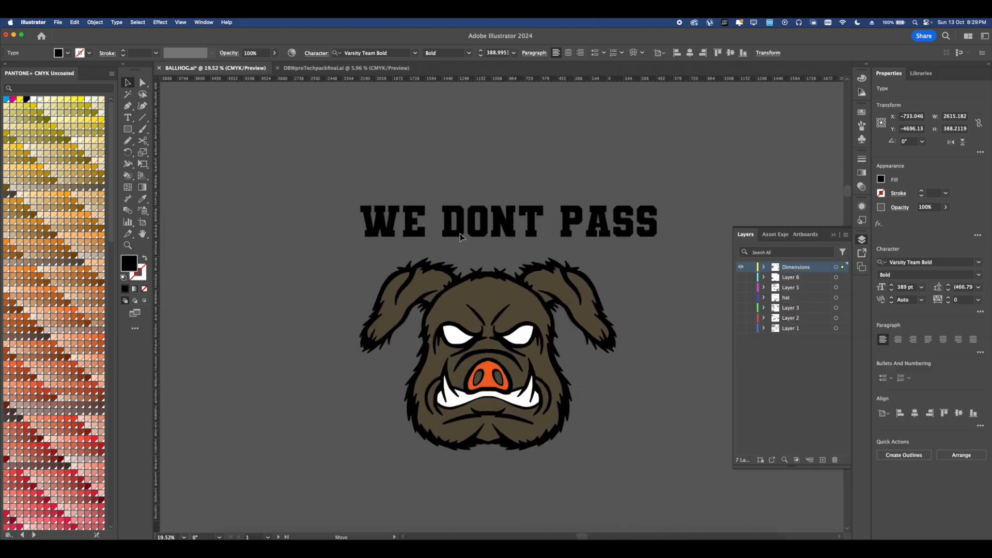
right_click(474, 235)
left_click(509, 343)
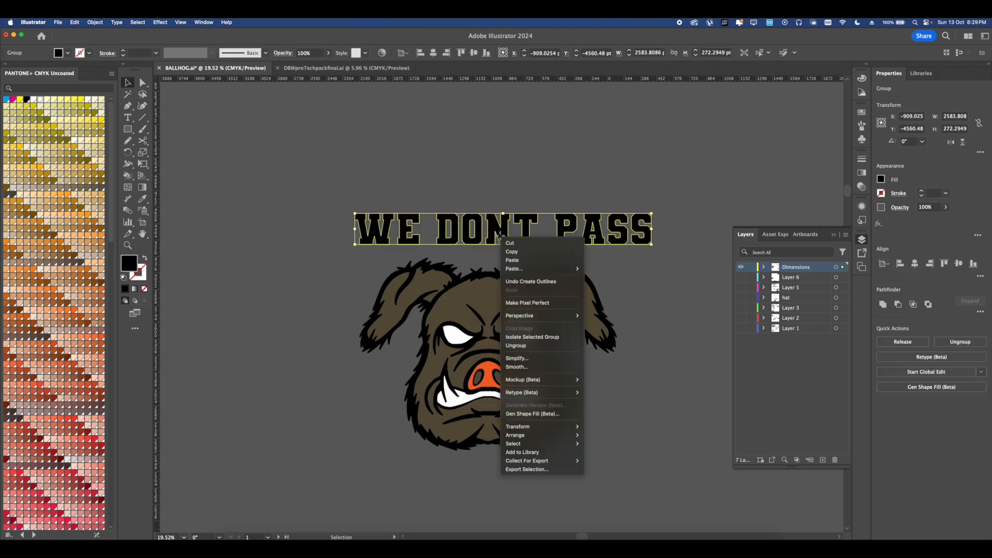
left_click(512, 342)
key("v")
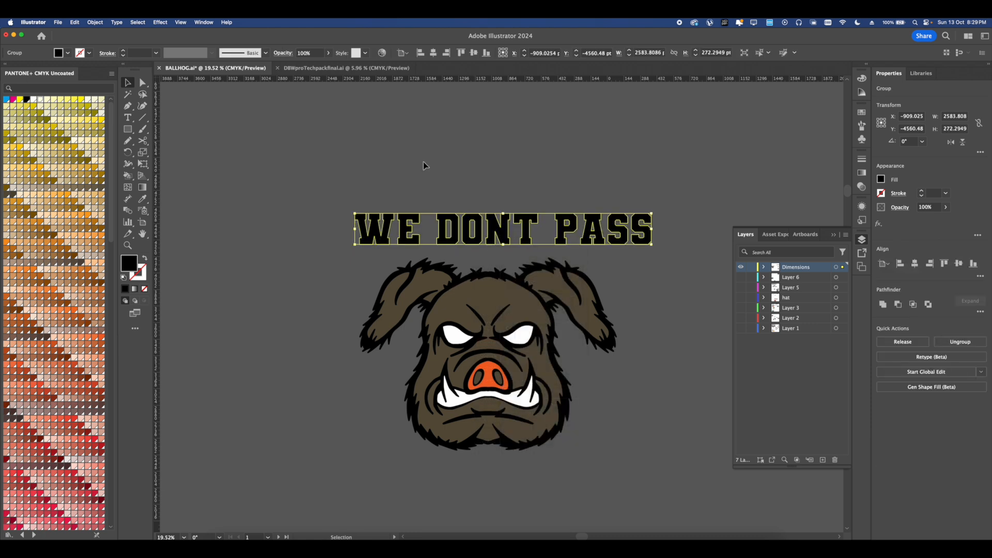
- Apply a horizontal Arch warp to the outlined slogan, bending it slightly more than 42%
left_click(164, 23)
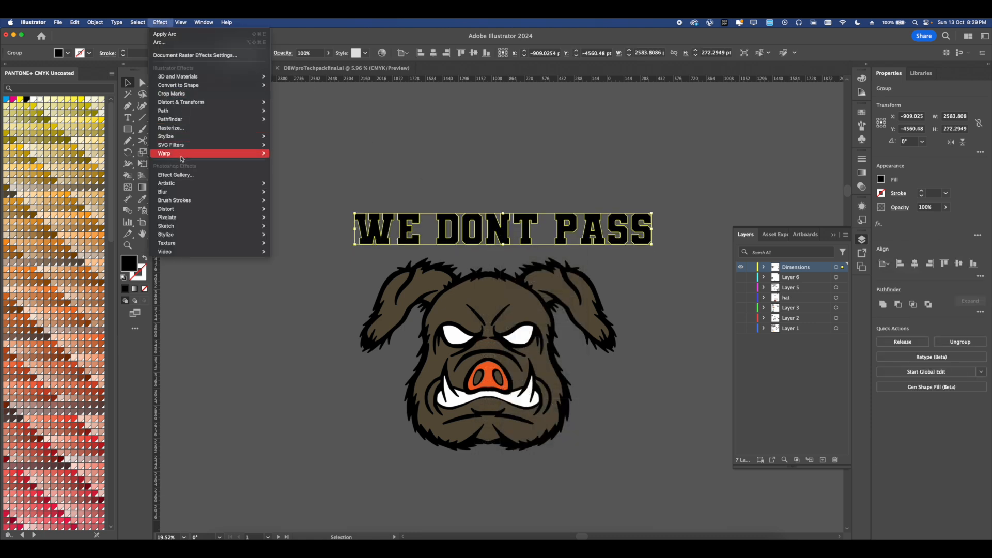
left_click(287, 153)
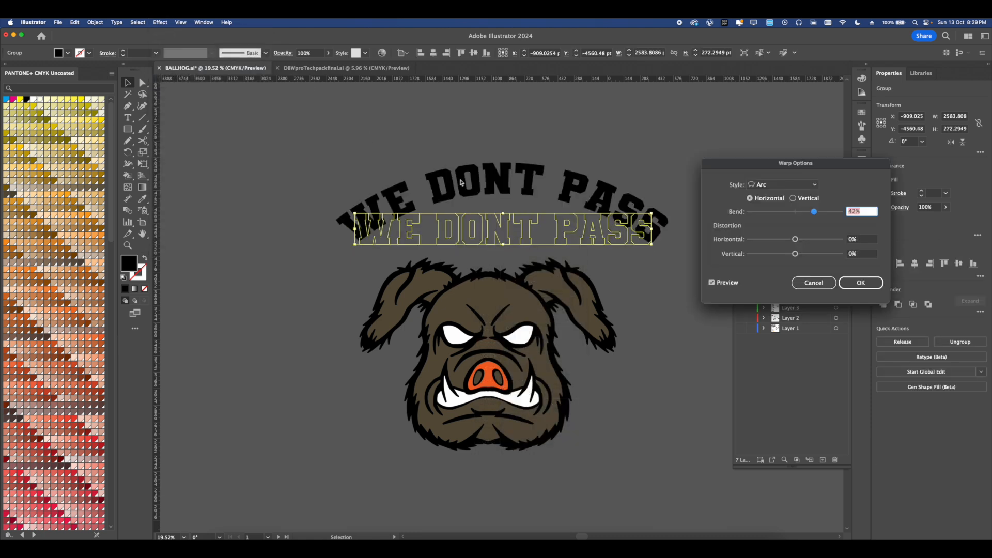
left_click(783, 185)
left_click(772, 230)
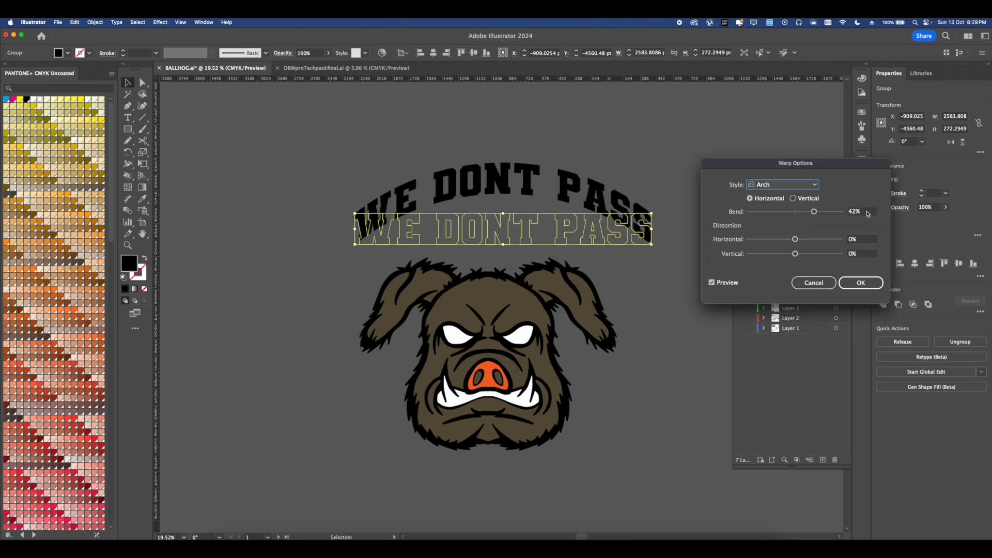
left_click(817, 212)
left_click_drag(822, 213, 816, 214)
left_click(860, 283)
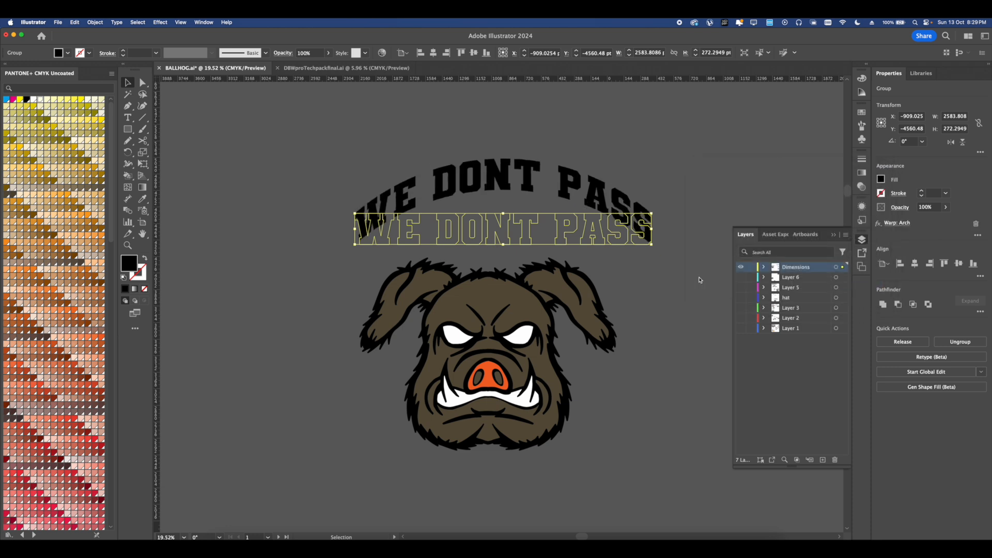
- Stretch the arched slogan downward to about 1164 pt high, reposition it over the head, and send it behind the hog
left_click_drag(505, 247, 501, 347)
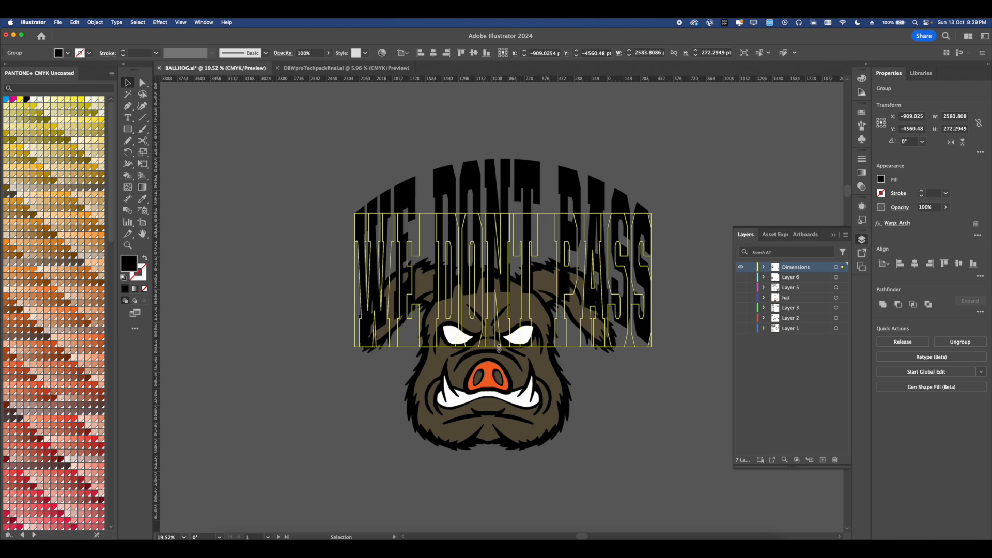
right_click(582, 292)
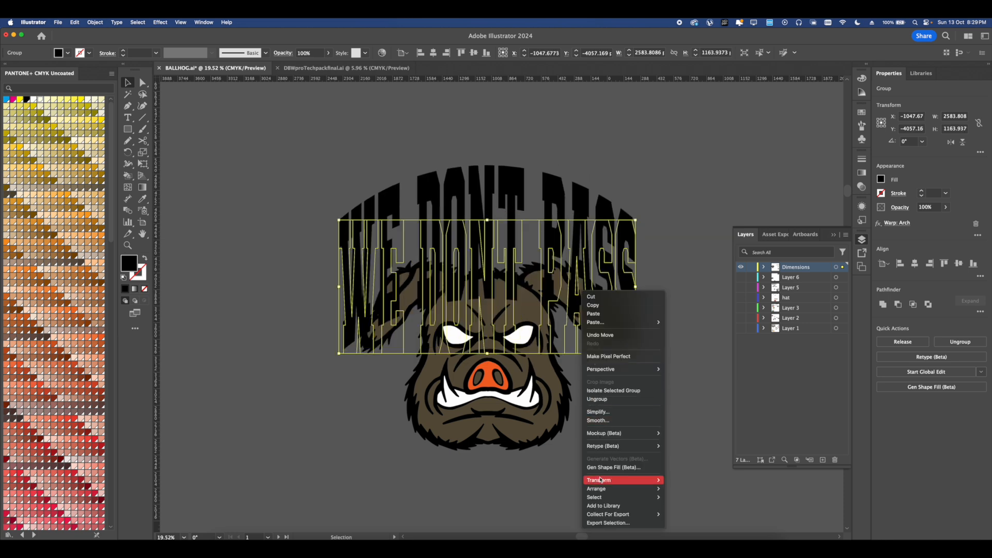
mouse_move(599, 488)
left_click(675, 515)
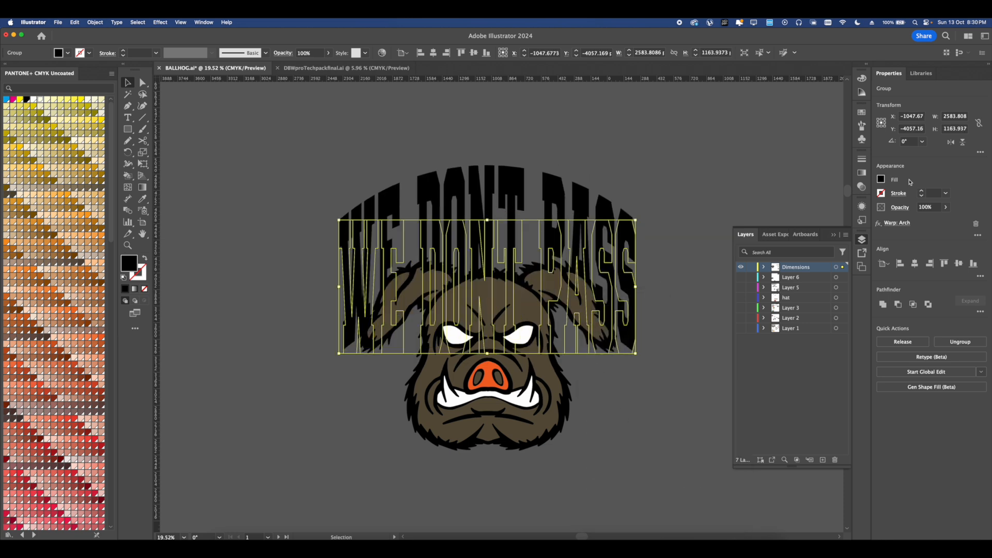
- Give the arched slogan a 4 pt black stroke and a crimson red fill, and centre it over the hog head
left_click(919, 192)
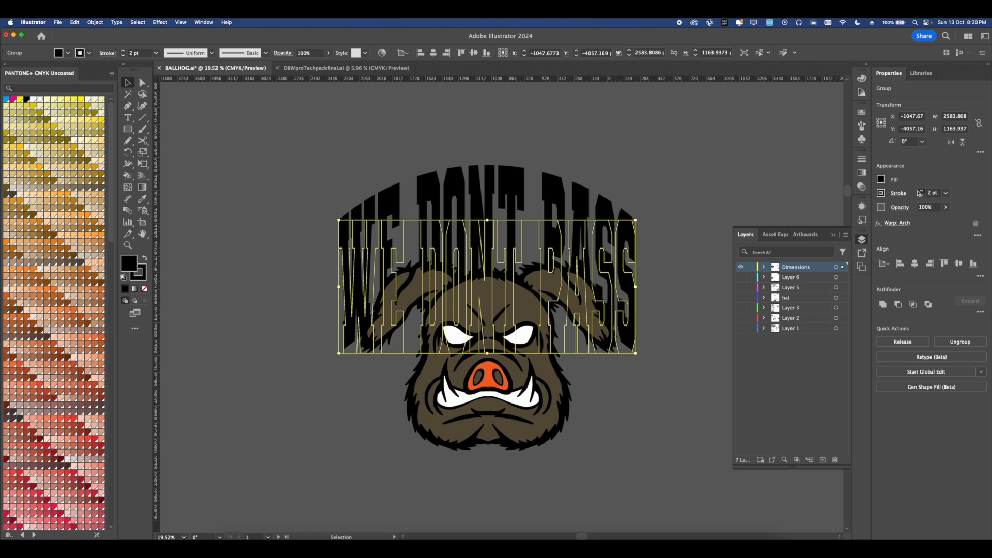
left_click(881, 179)
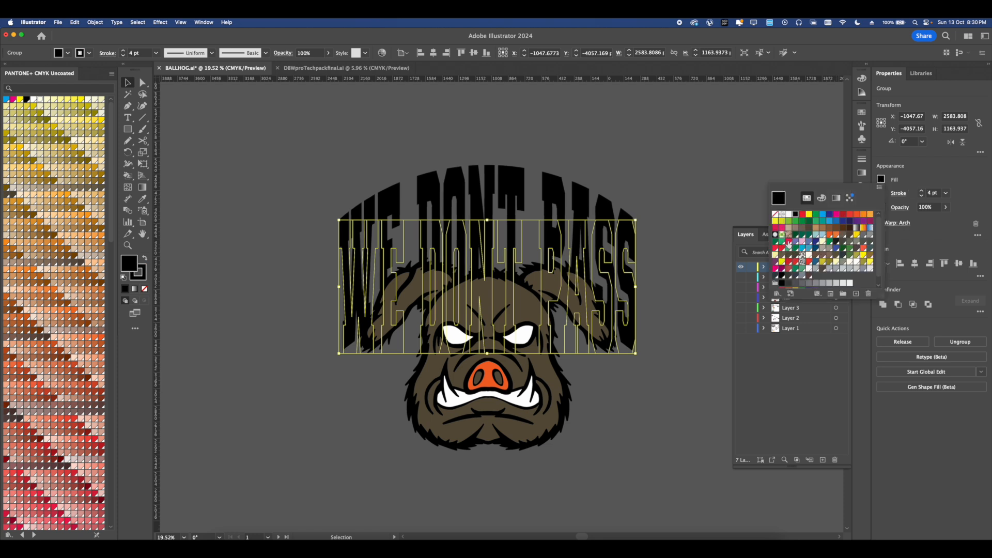
left_click(789, 243)
left_click(680, 226)
scroll(545, 243, "left", 1)
left_click_drag(521, 235, 524, 234)
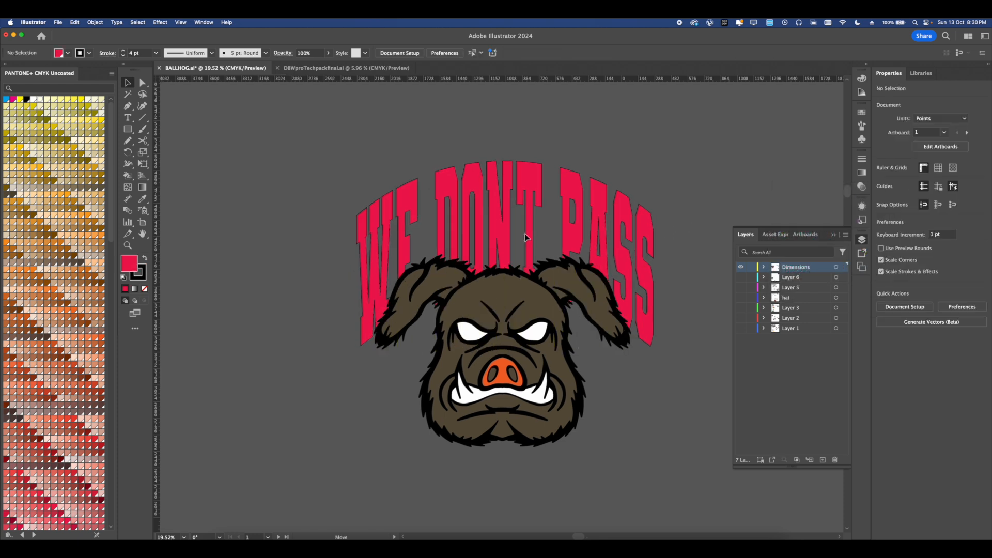
- Increase the red slogan's black stroke to 10 pt and deselect it
left_click(526, 237)
left_click(920, 192)
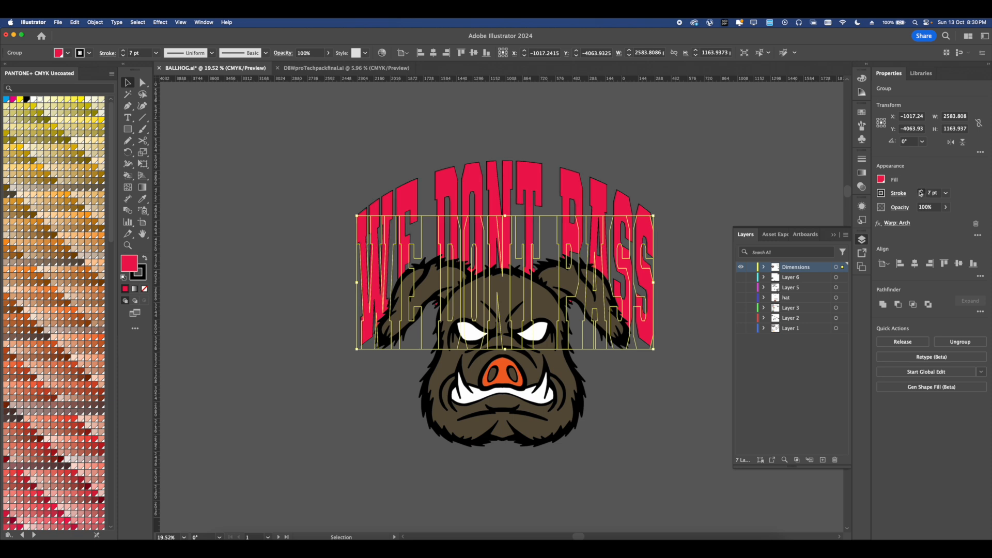
left_click(547, 227)
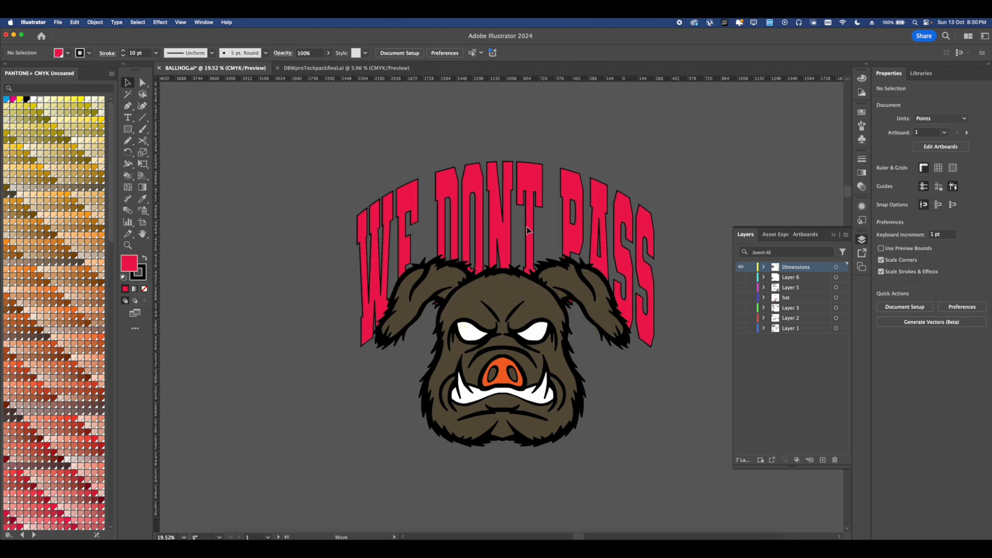
- Set up the Paintbrush with no fill and a crimson red stroke for drawing in the empty area below the head
scroll(491, 177, "down", 3)
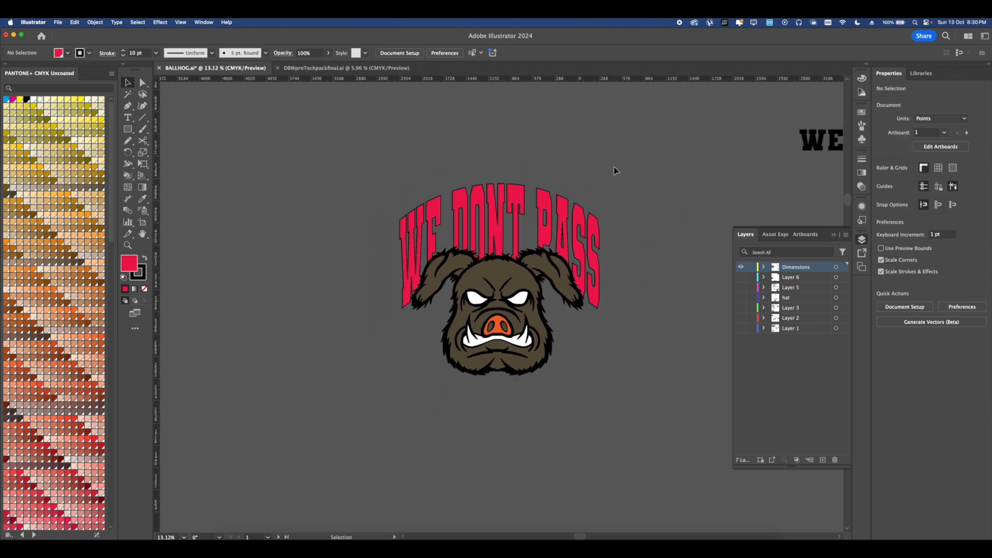
key("b")
scroll(479, 197, "up", 2)
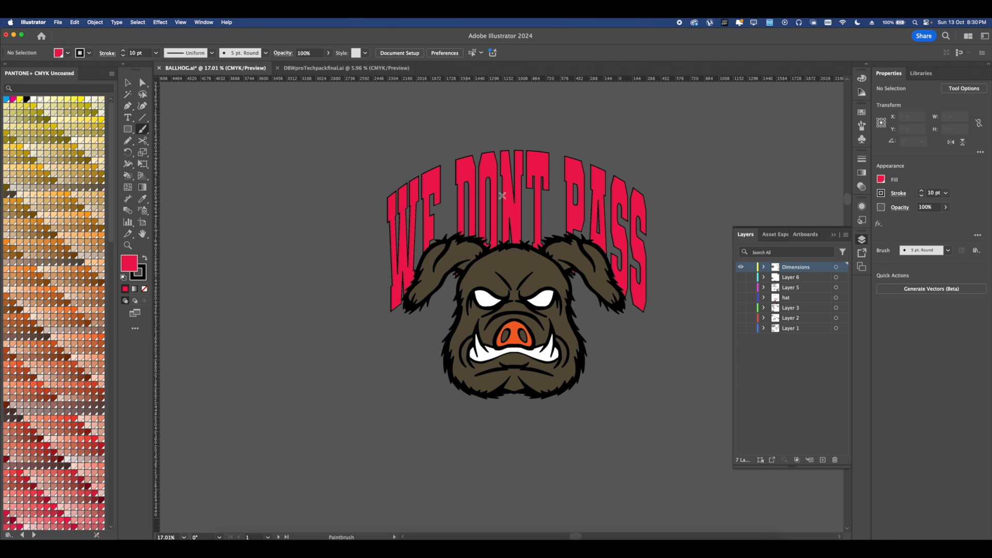
scroll(515, 260, "down", 5)
scroll(458, 254, "up", 3)
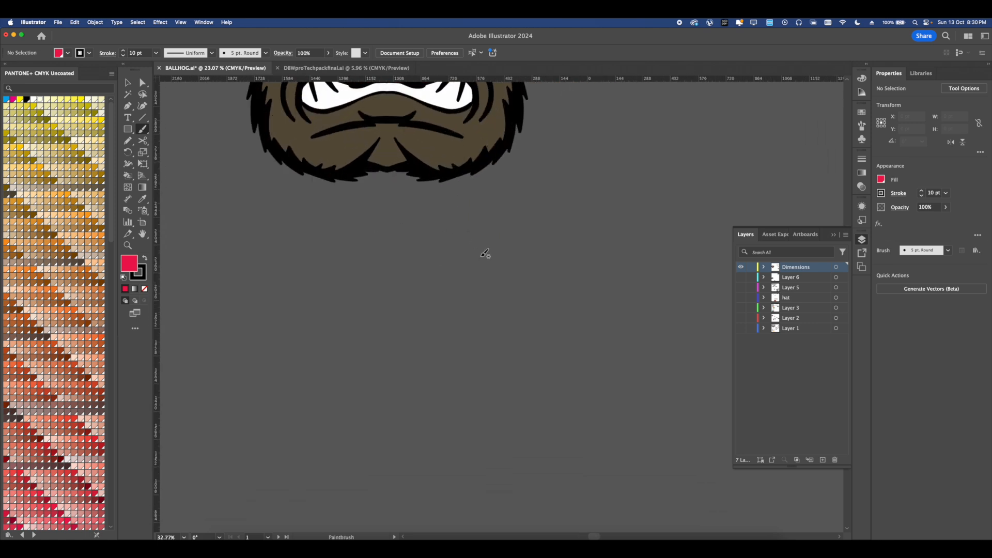
left_click(141, 133)
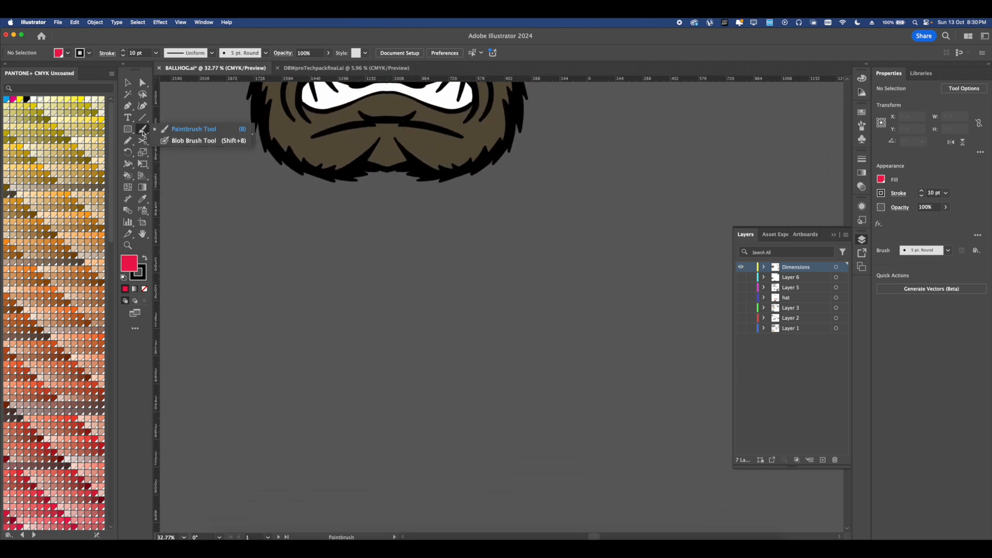
left_click(166, 133)
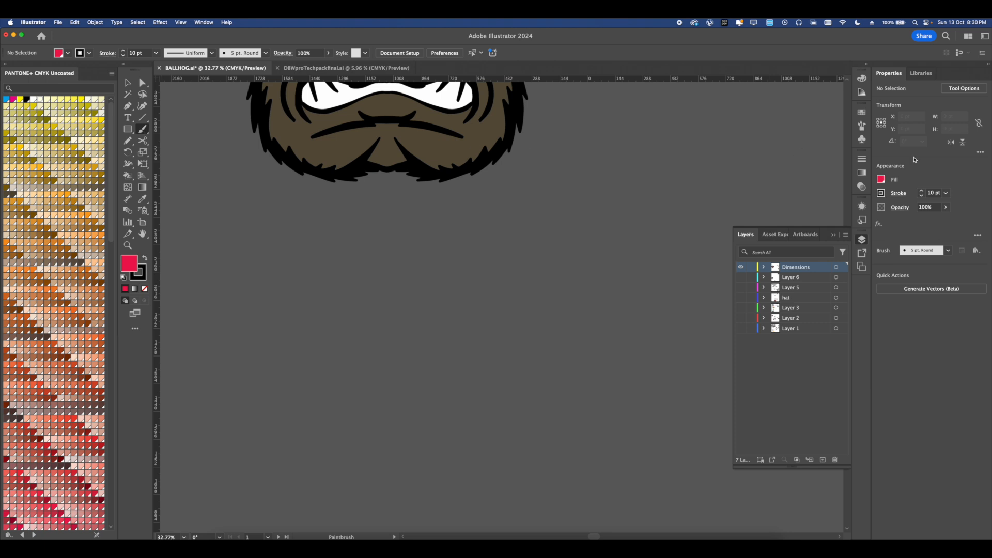
left_click(881, 193)
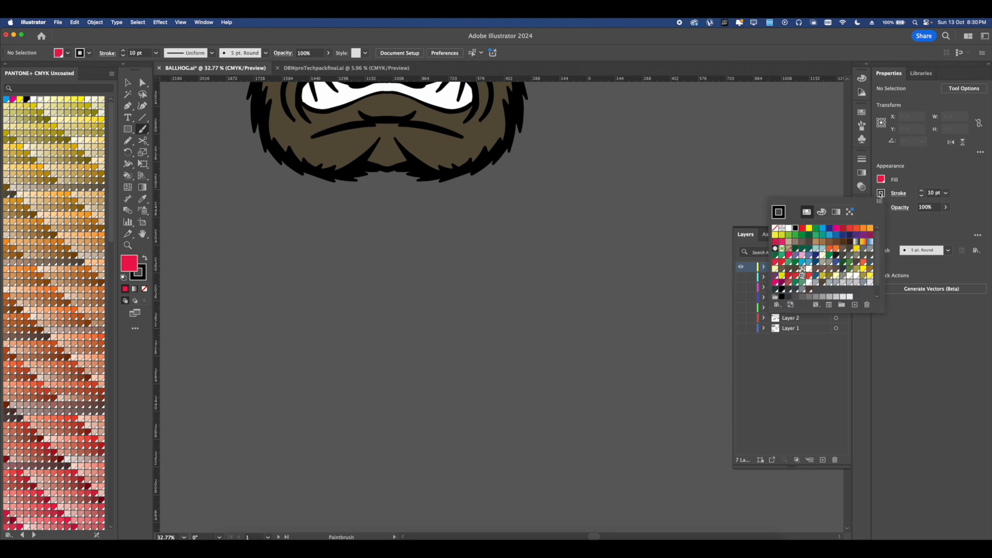
left_click(775, 228)
key("shift+x")
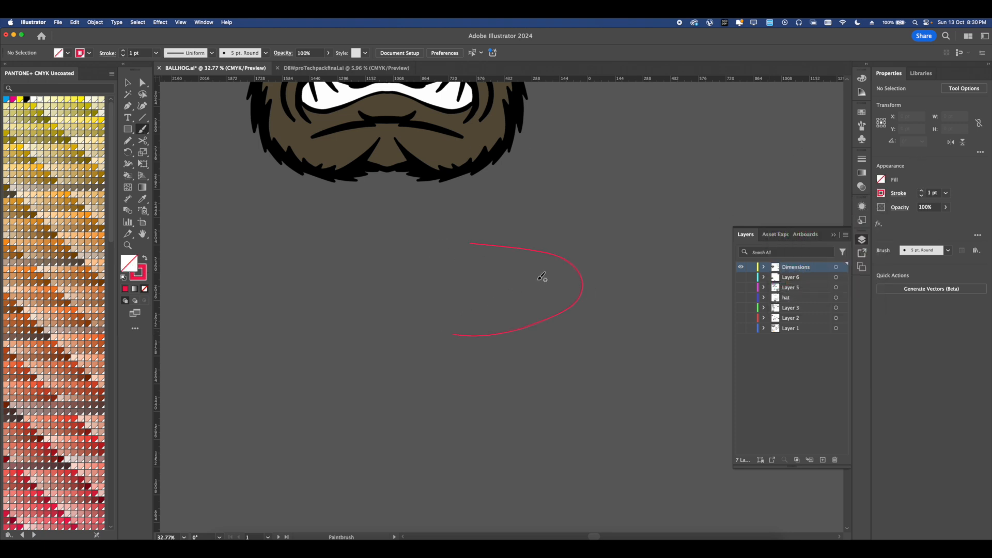
key("ctrl+z")
left_click_drag(549, 253, 460, 316)
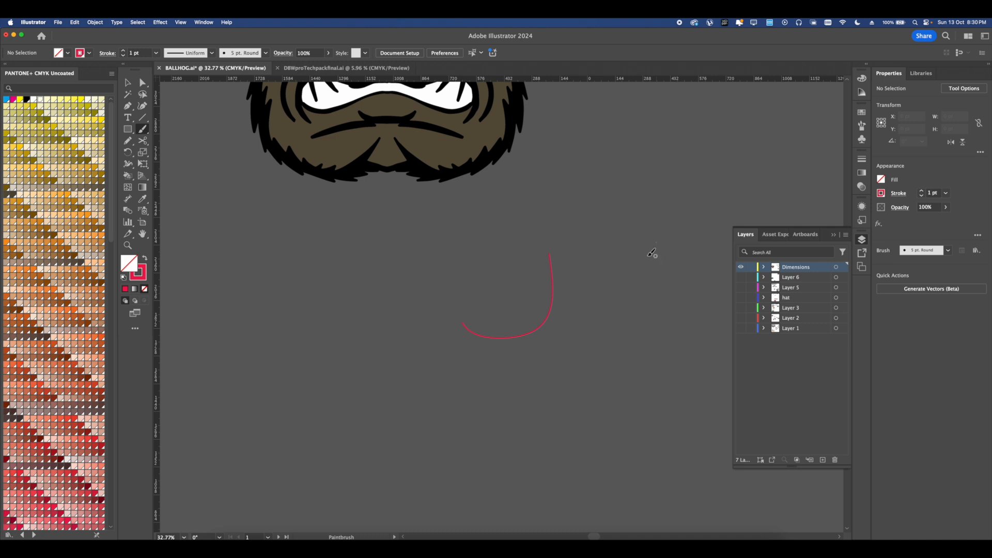
key("super+z")
right_click(539, 246)
left_click(796, 209)
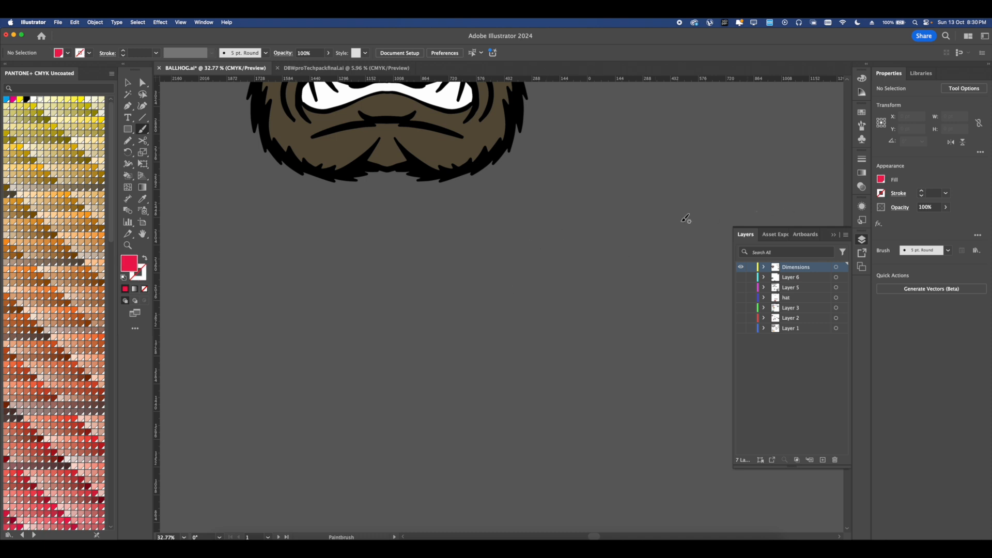
- Set the Paintbrush to a red 18 pt stroke with no fill, and undo the thick test curve below the head
key("shift+x")
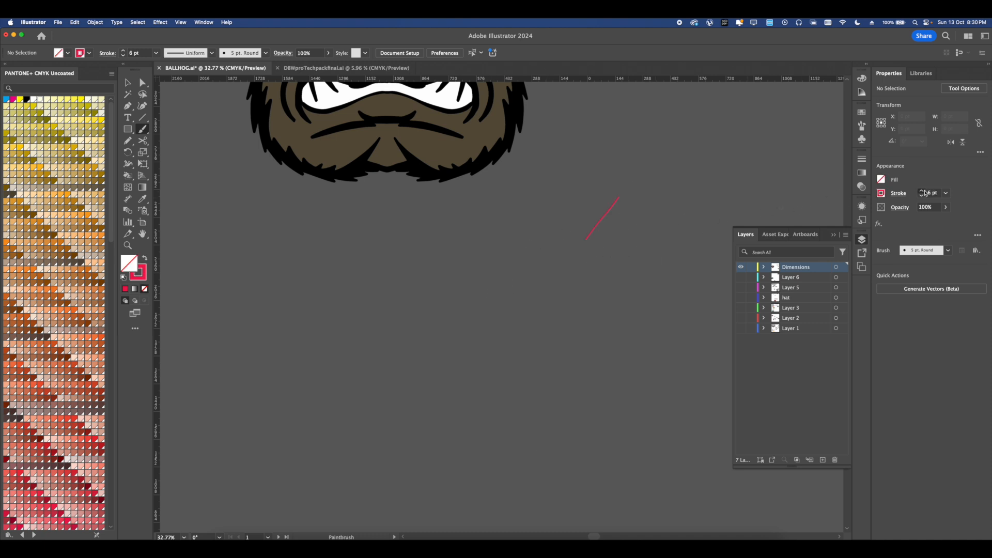
left_click_drag(566, 269, 572, 263)
scroll(584, 269, "up", 2)
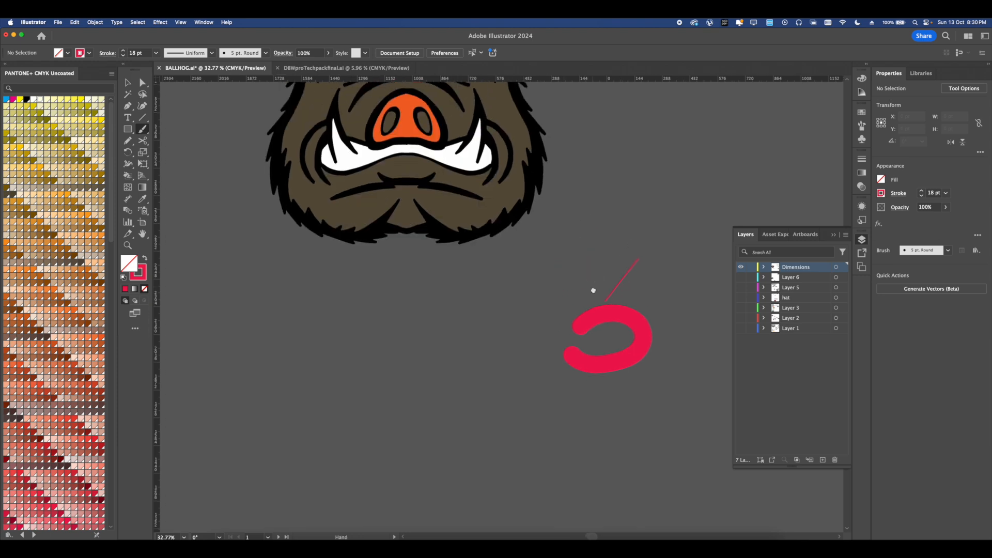
key("super+z")
scroll(593, 274, "down", 3)
scroll(593, 274, "down", 1)
scroll(540, 244, "up", 3)
scroll(510, 224, "up", 4)
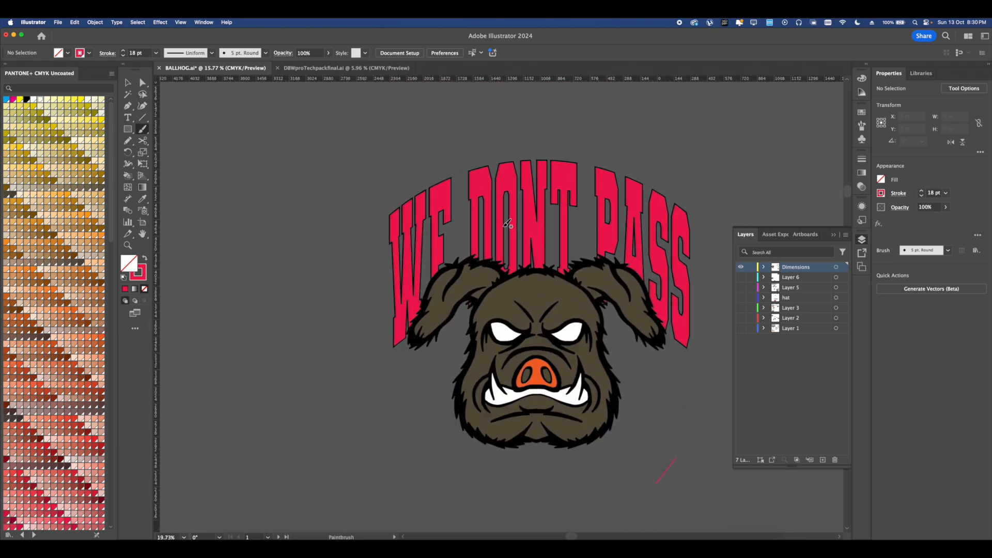
- Try painting thick red vertical strokes over the E of the slogan, and undo them
left_click_drag(412, 156, 419, 283)
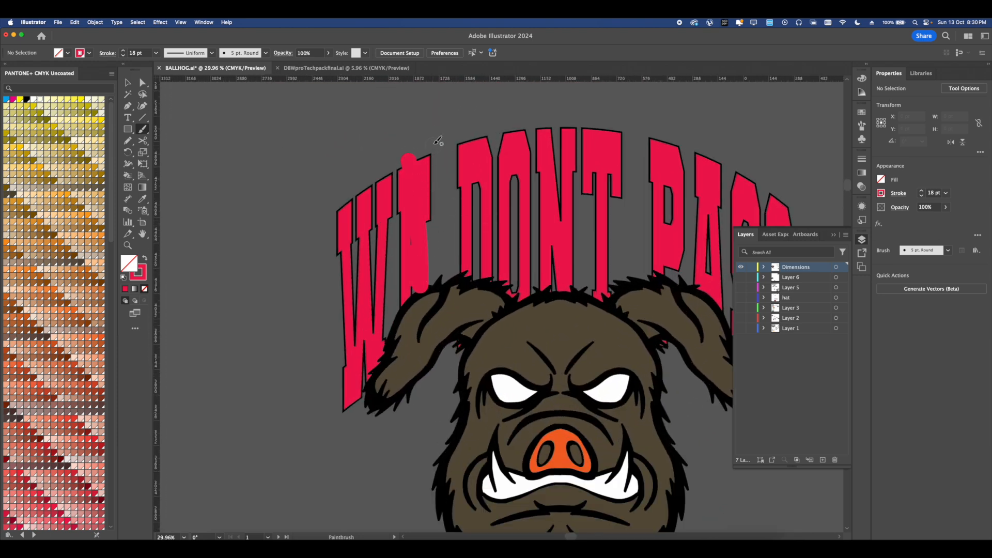
left_click_drag(439, 159, 438, 275)
key("super+z")
key("super+z")
- Change the Paintbrush stroke colour to black
scroll(443, 300, "down", 4)
mouse_move(549, 290)
left_mouse_down()
mouse_move(448, 238)
mouse_move(463, 239)
left_mouse_up()
left_click(881, 193)
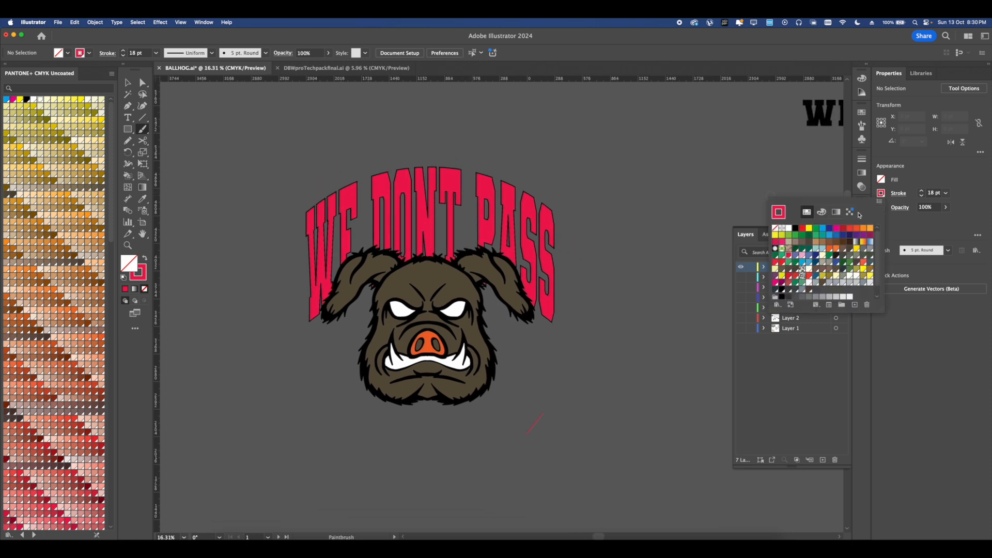
left_click(796, 227)
scroll(332, 219, "up", 2)
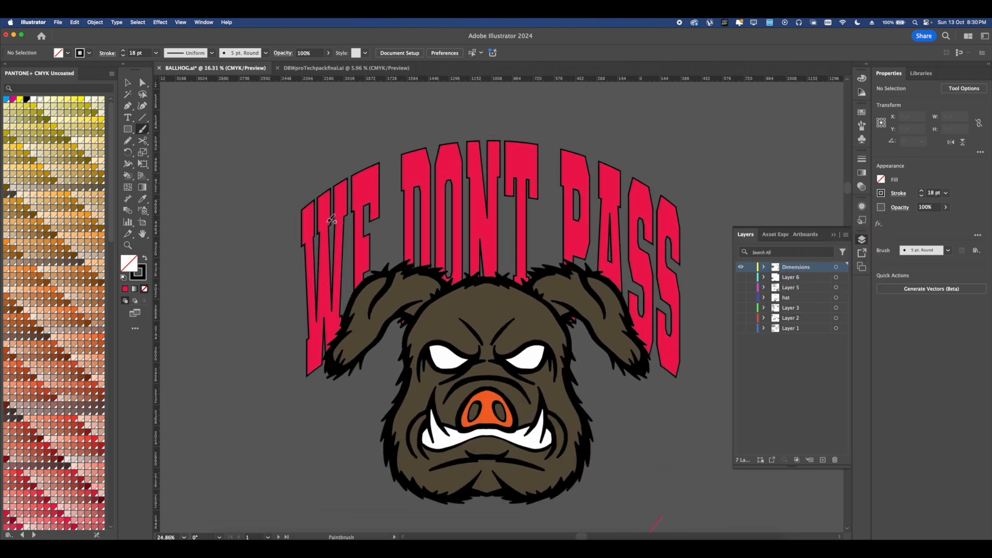
- Hand-paint the letters HOG in thick black strokes across the middle of the arched slogan
mouse_move(387, 182)
left_mouse_down()
mouse_move(403, 272)
mouse_move(446, 209)
left_mouse_up()
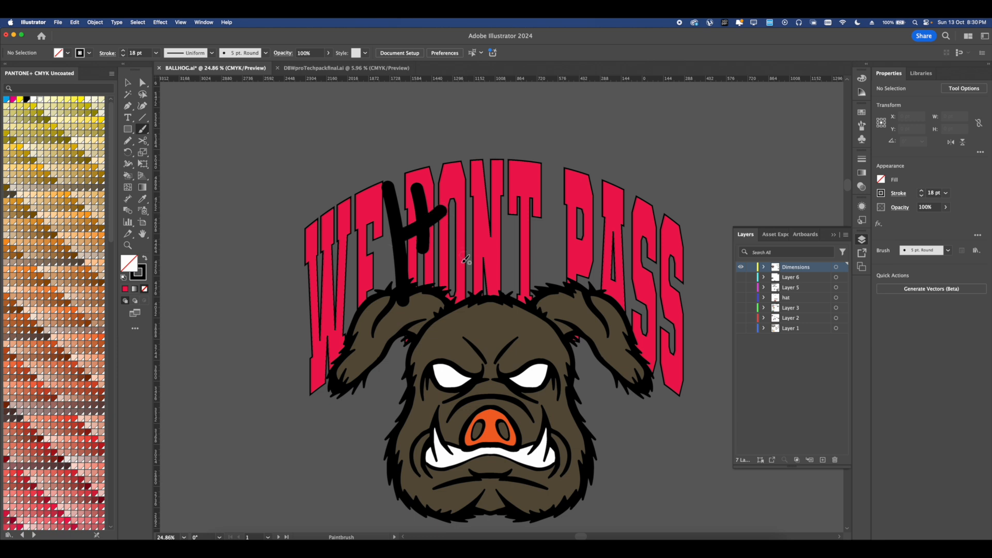
left_click_drag(465, 255, 455, 258)
key("super+z")
mouse_move(465, 214)
left_mouse_down()
mouse_move(473, 188)
mouse_move(465, 213)
left_mouse_up()
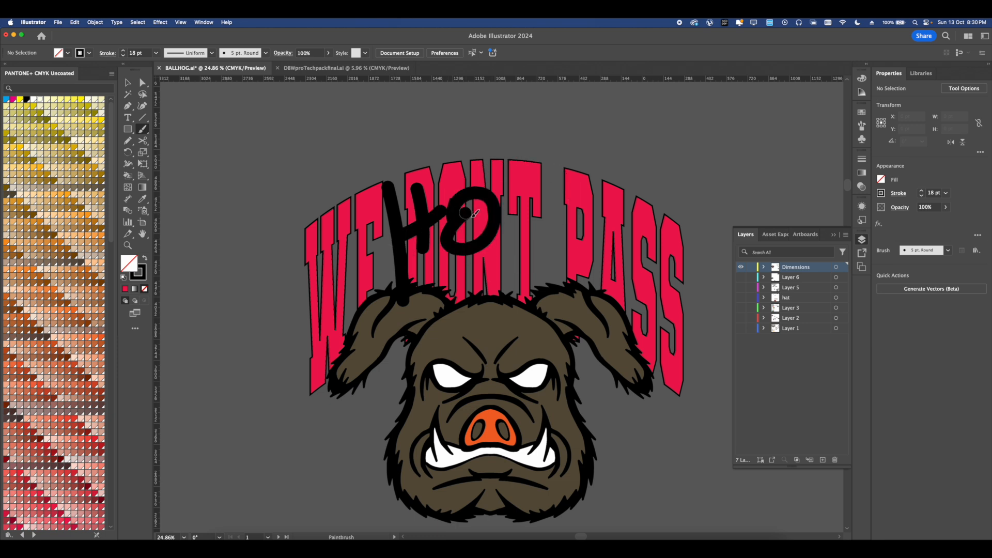
mouse_move(542, 197)
left_mouse_down()
mouse_move(541, 234)
mouse_move(523, 228)
mouse_move(585, 210)
left_mouse_up()
scroll(460, 247, "left", 3)
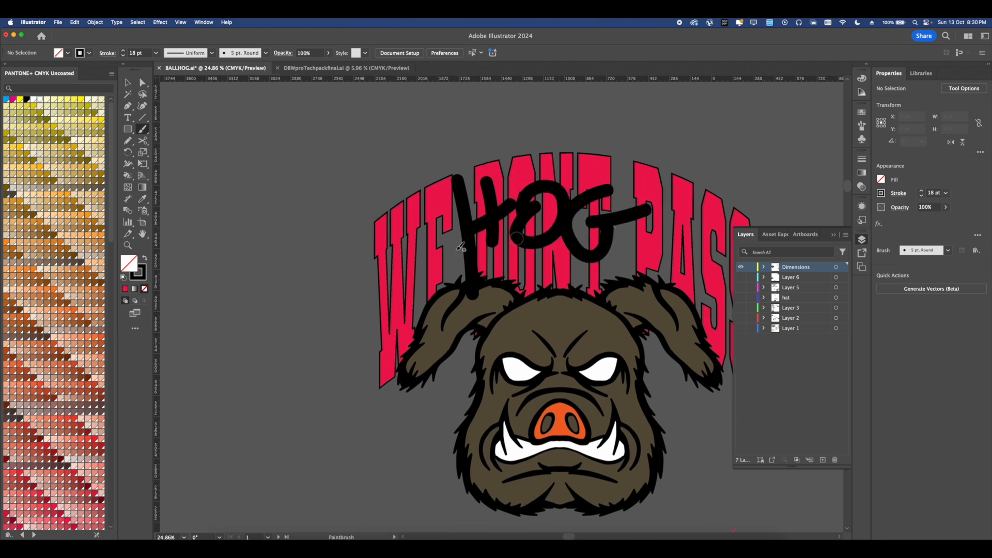
- Paint a large capital B and a hyphen before HOG so the lettering reads B-HOG
mouse_move(364, 214)
left_mouse_down()
mouse_move(393, 321)
mouse_move(409, 243)
mouse_move(371, 311)
left_mouse_up()
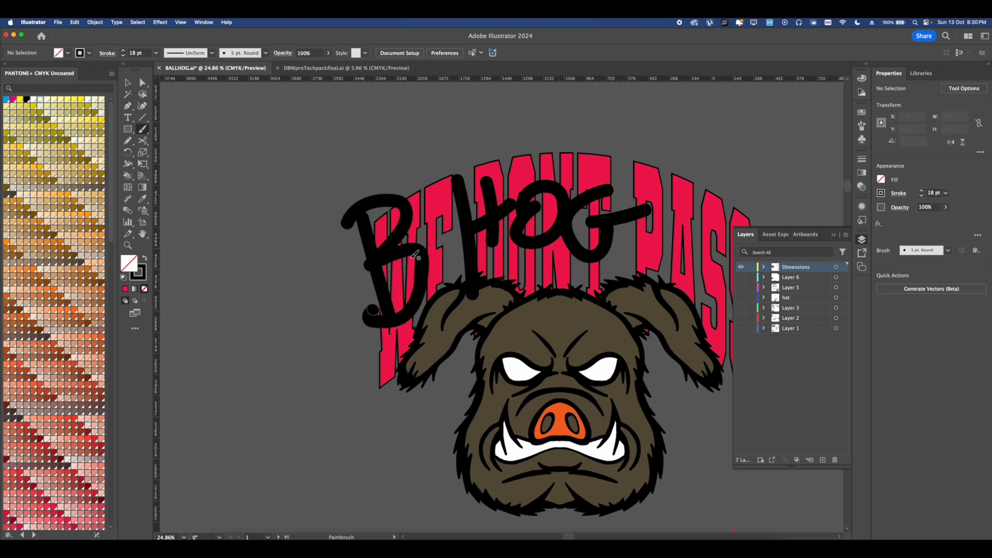
scroll(415, 255, "right", 2)
left_click_drag(411, 241, 447, 236)
scroll(449, 237, "right", 3)
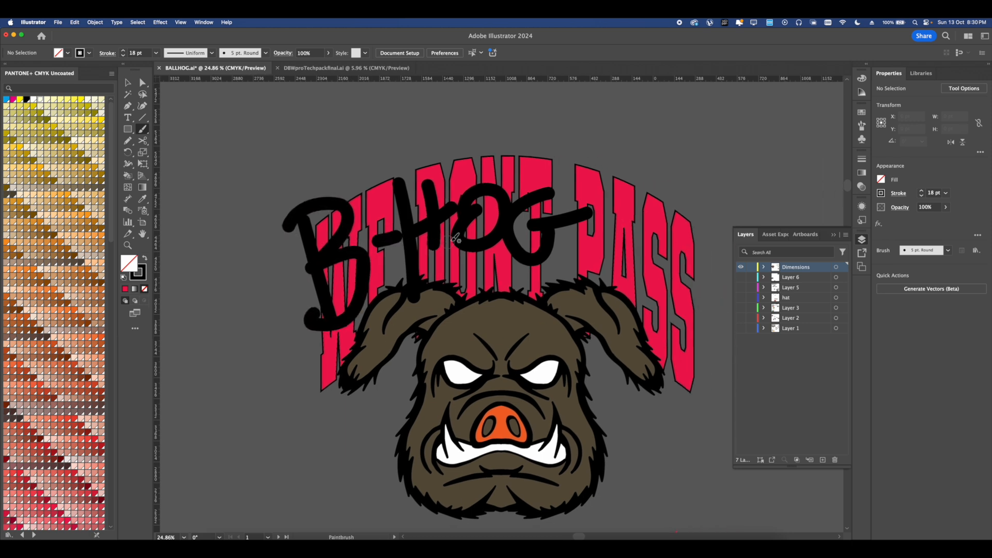
- Group all the hand-painted B-HOG strokes and move the group off the slogan into the empty area beside the head
key("v")
left_click(325, 251)
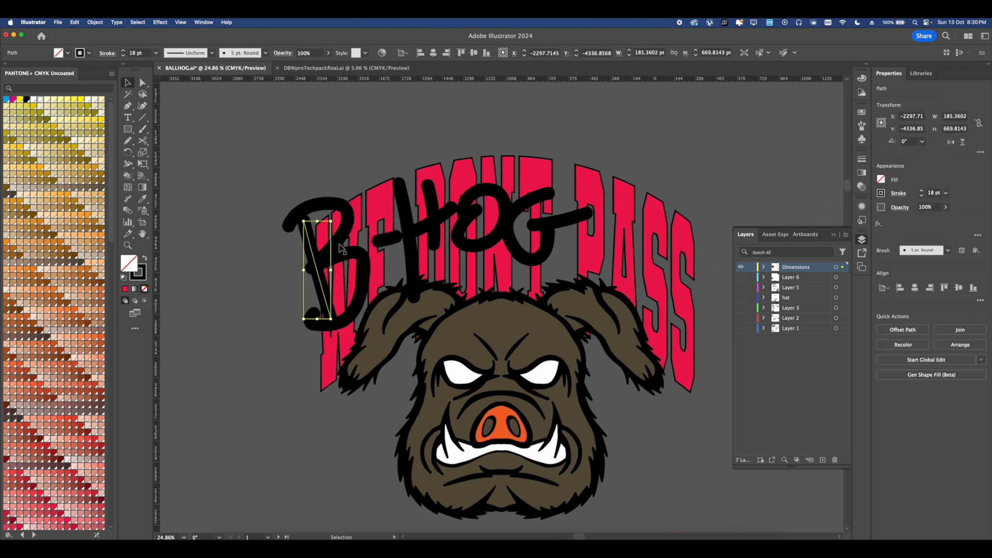
left_click(430, 228, "shift")
left_click(405, 217, "shift")
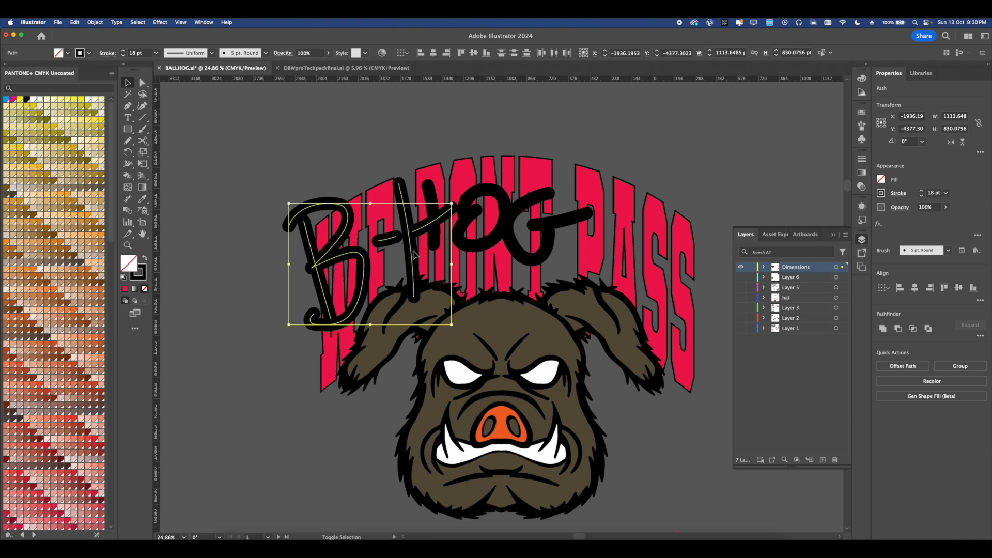
left_click(430, 201, "shift")
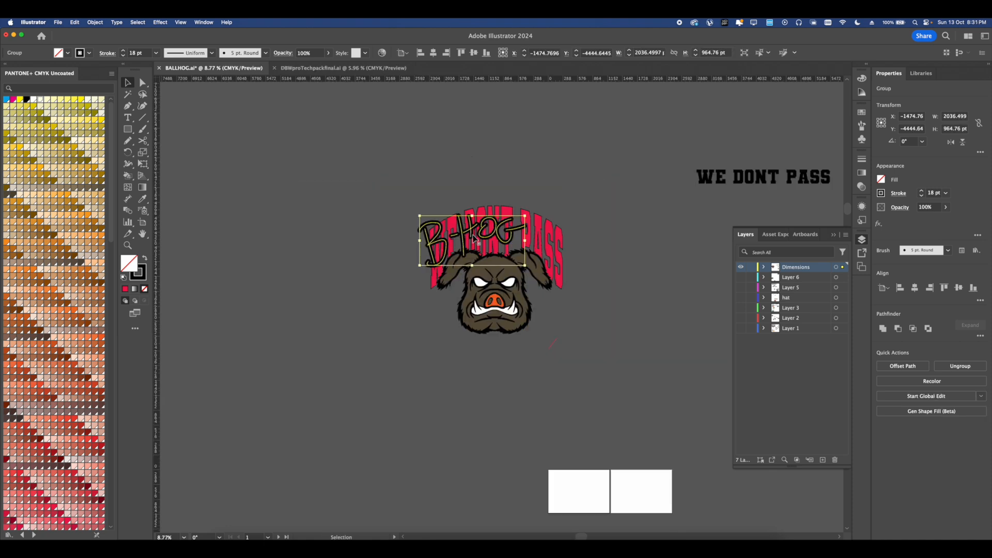
left_click_drag(475, 239, 414, 336)
scroll(413, 336, "up", 5)
- Apply a Gaussian Blur with a radius of about 88 pixels to the B-HOG lettering
left_click(160, 22)
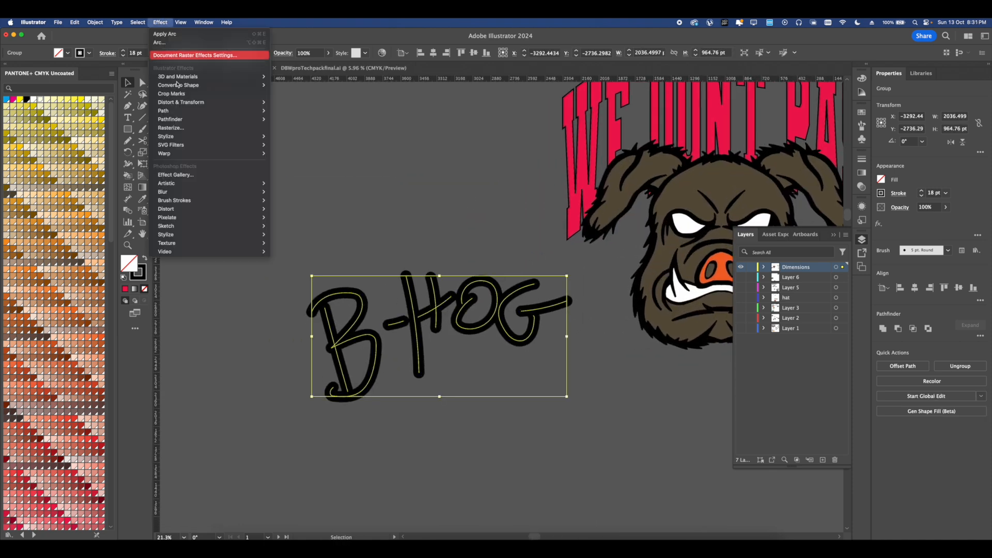
mouse_move(166, 157)
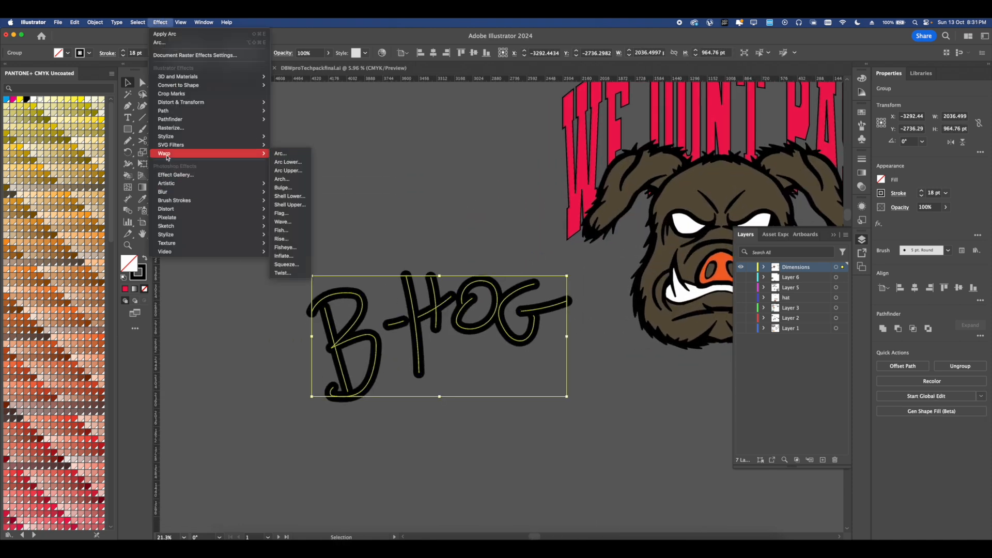
left_click(432, 144)
left_click(166, 24)
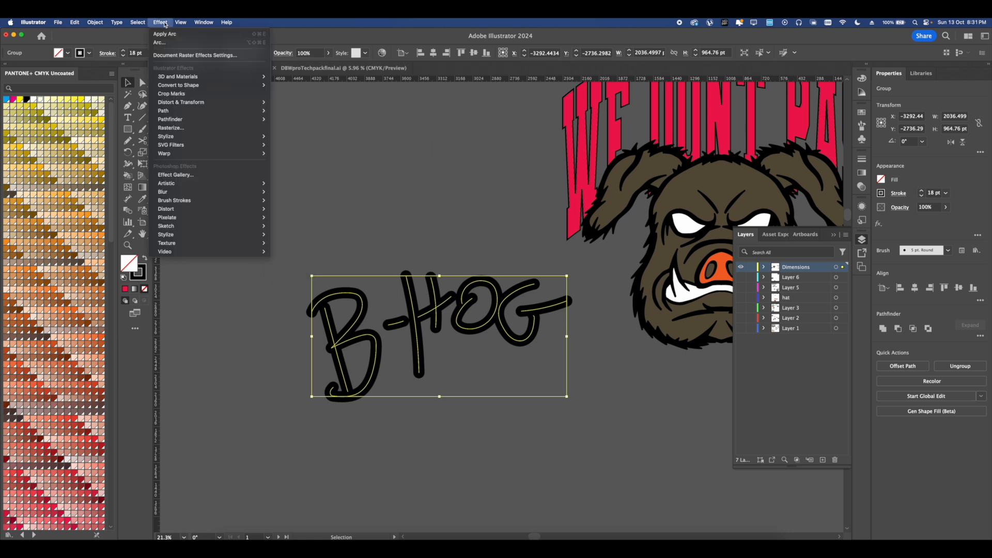
mouse_move(248, 192)
left_click(305, 193)
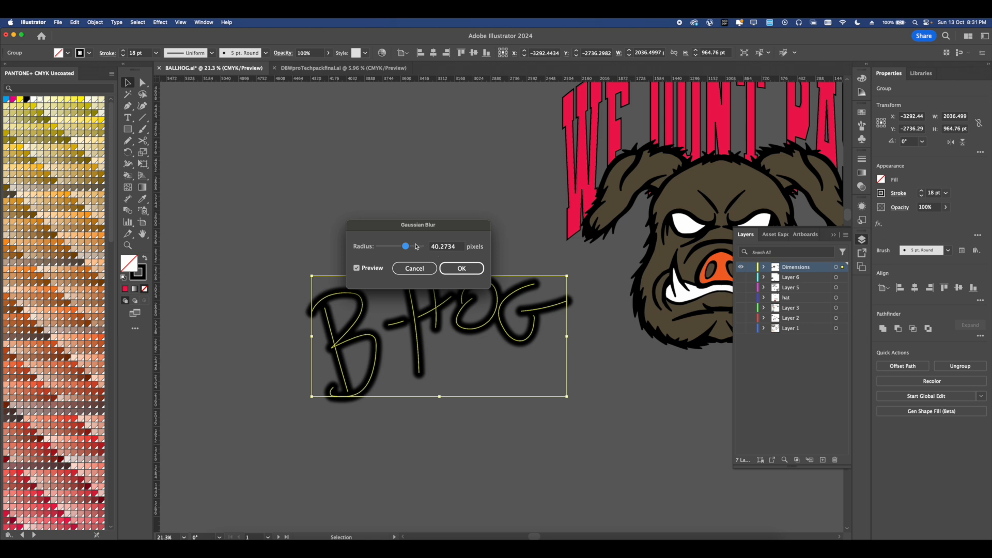
left_click_drag(416, 247, 416, 247)
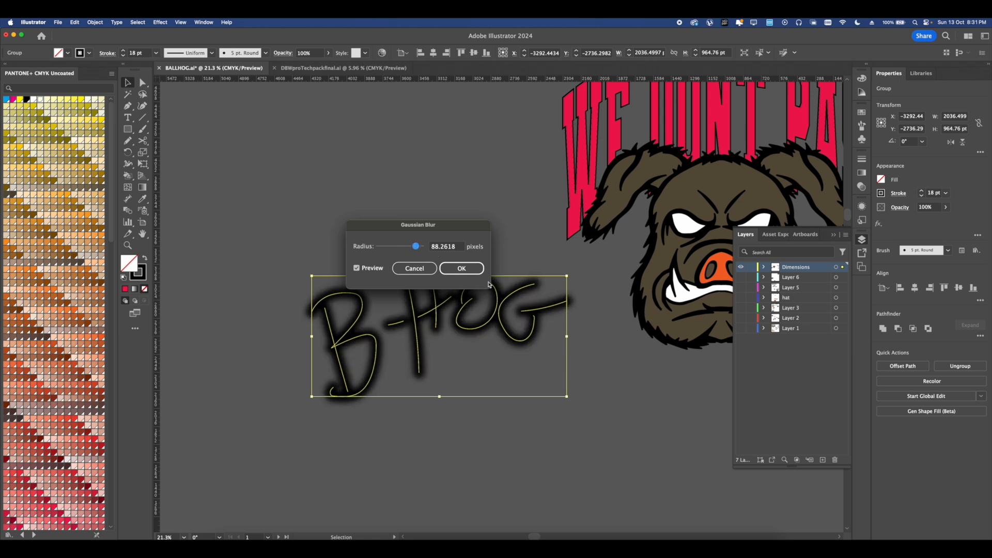
left_click(461, 268)
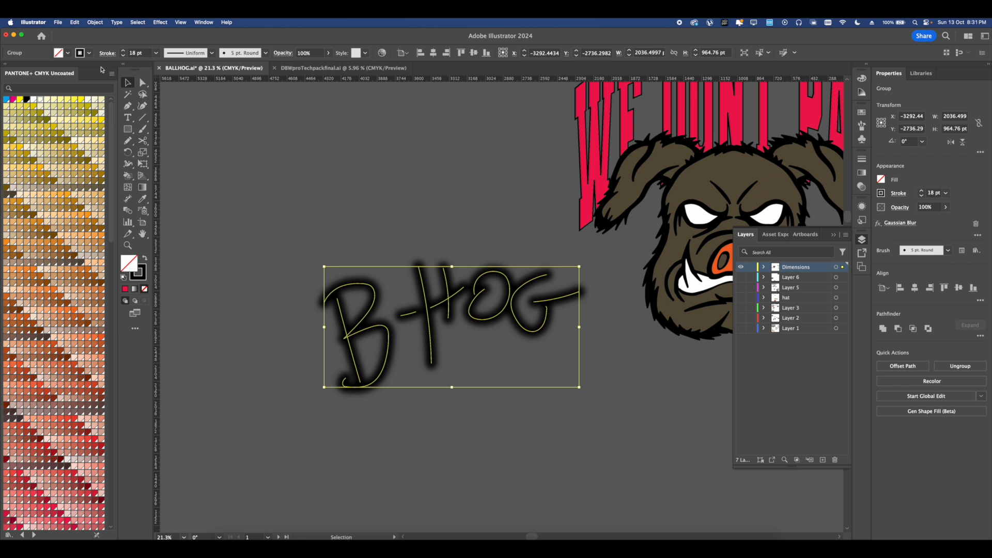
- Apply a 7% Pucker & Bloat effect to the blurred B-HOG lettering
left_click(137, 22)
mouse_move(160, 22)
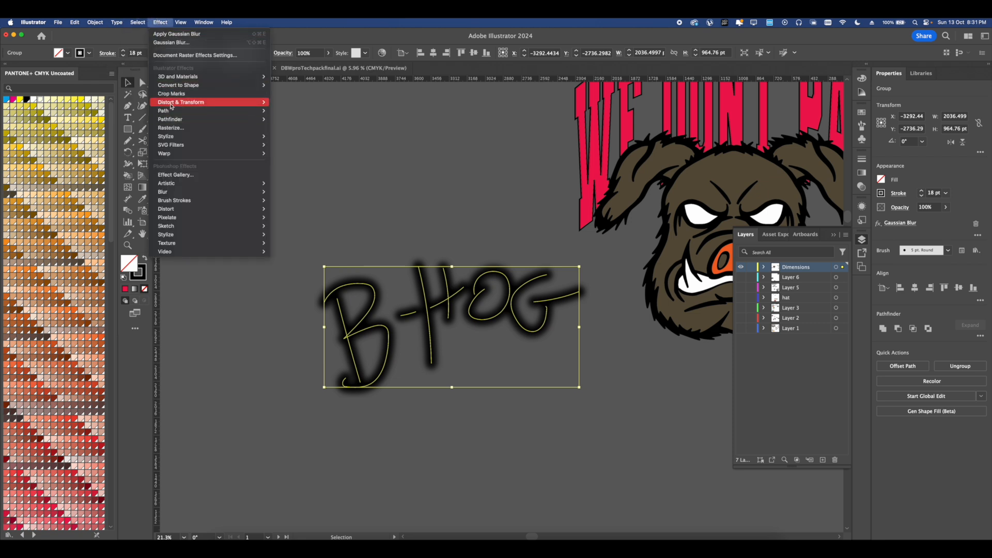
mouse_move(174, 103)
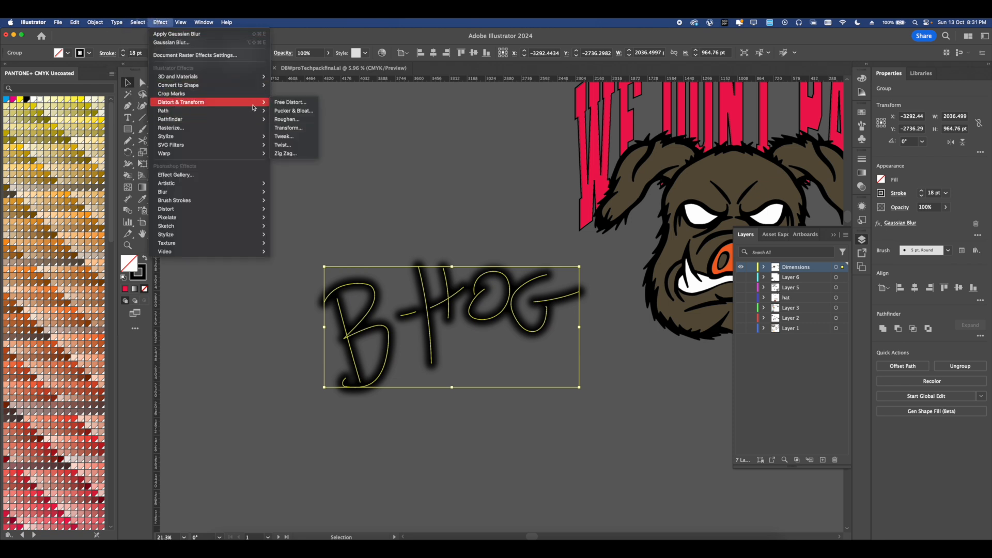
left_click(299, 115)
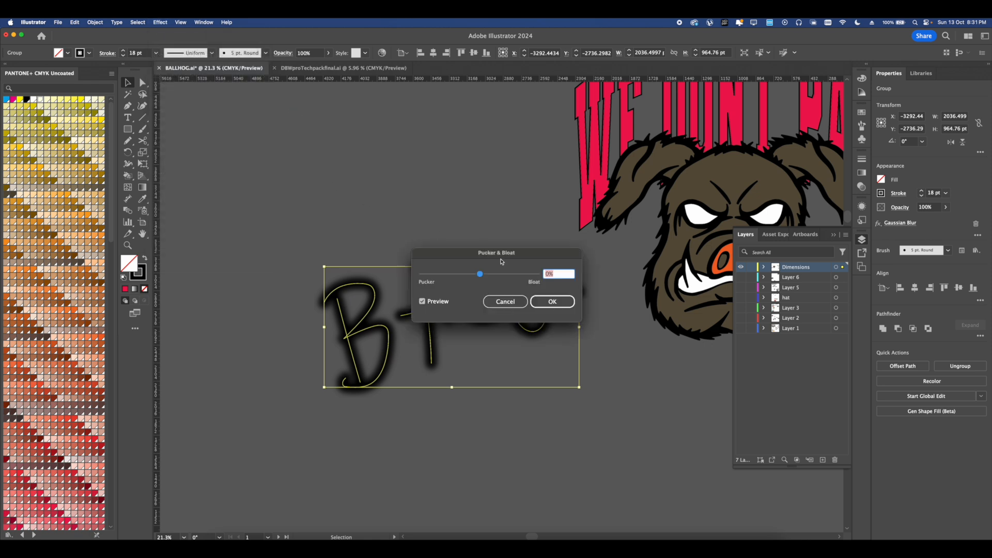
left_click_drag(501, 261, 650, 206)
type("7")
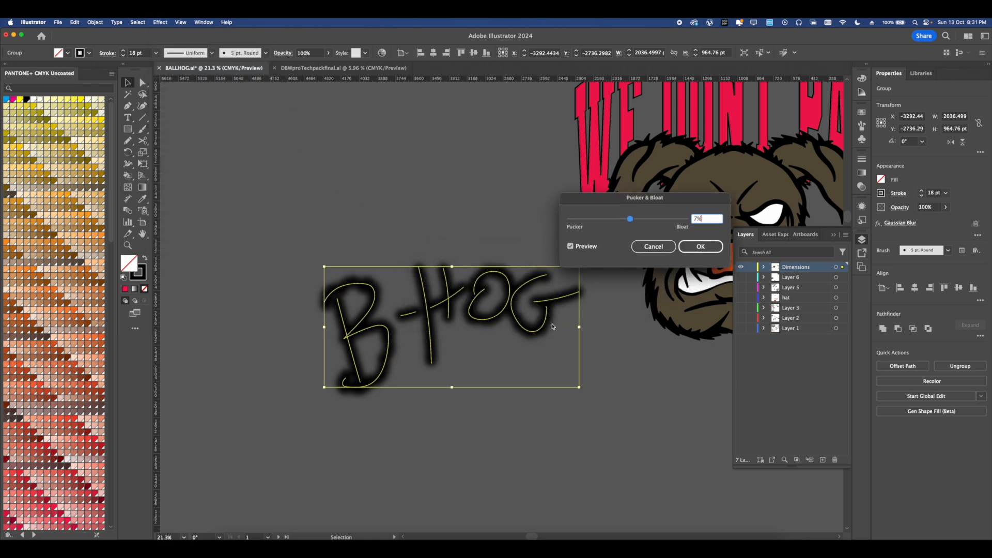
left_click(710, 255)
scroll(398, 345, "up", 3)
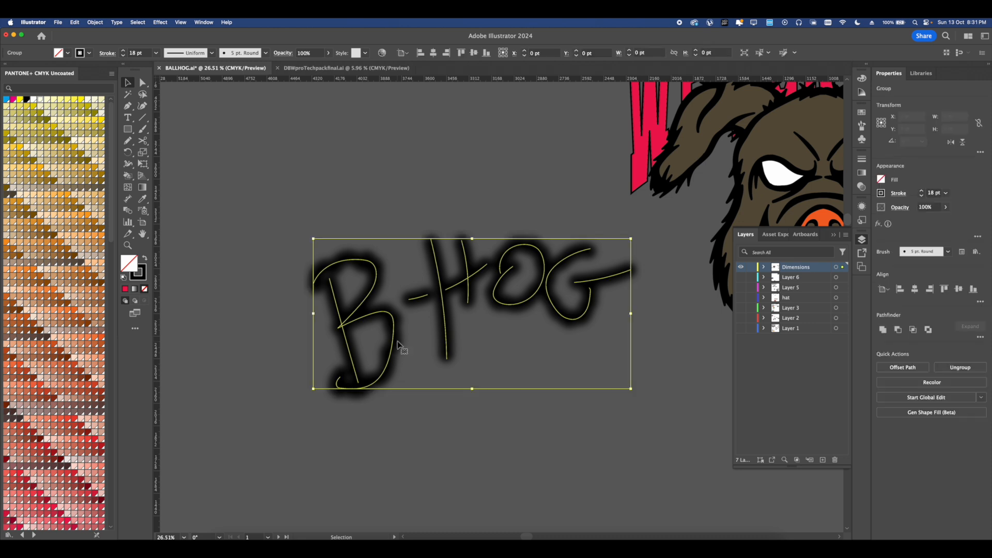
- Rasterize the B-HOG lettering in CMYK at High (300 ppi) with a transparent background
left_click(97, 23)
left_click(110, 153)
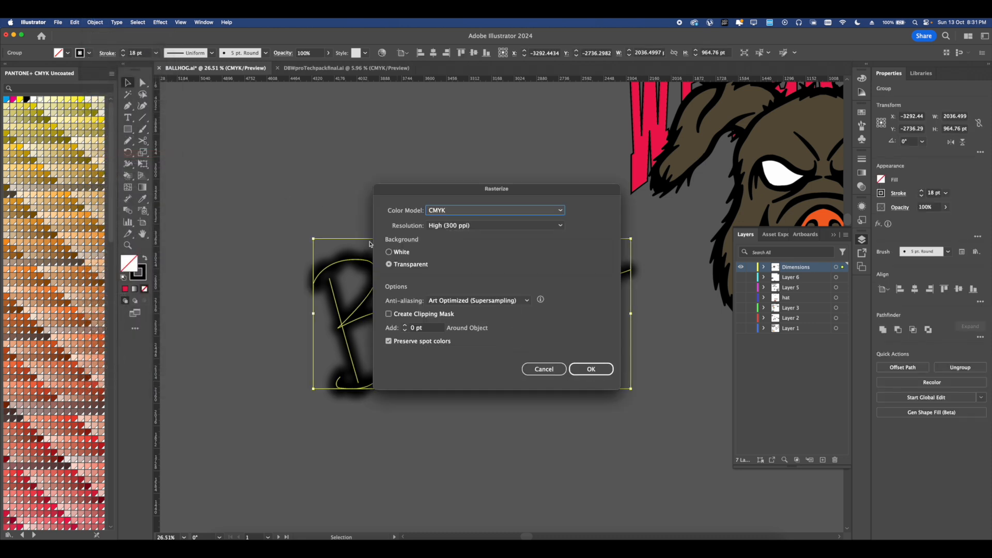
left_click(591, 368)
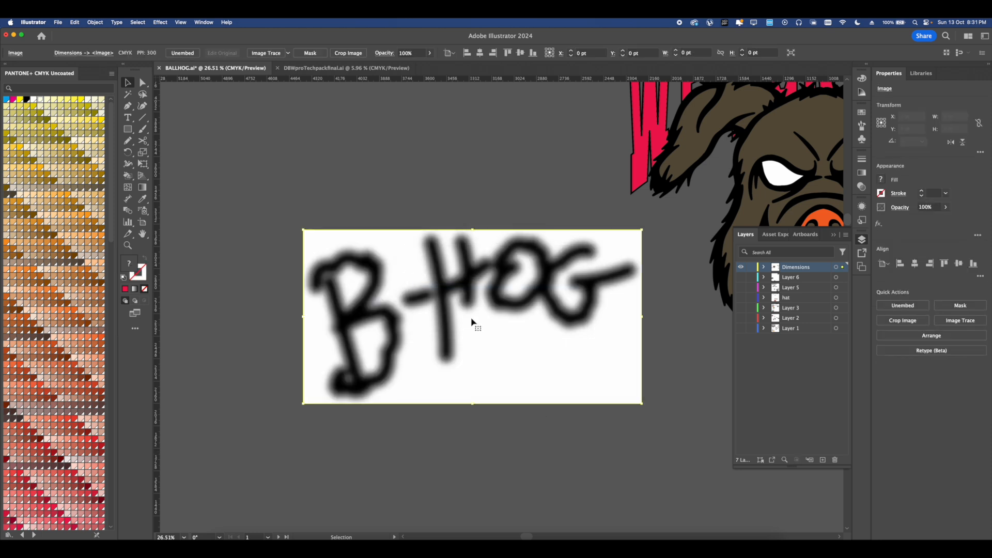
- Image-trace the rasterized B-HOG lettering in black and white with white ignored, and expand the result to vector shapes
left_click(204, 22)
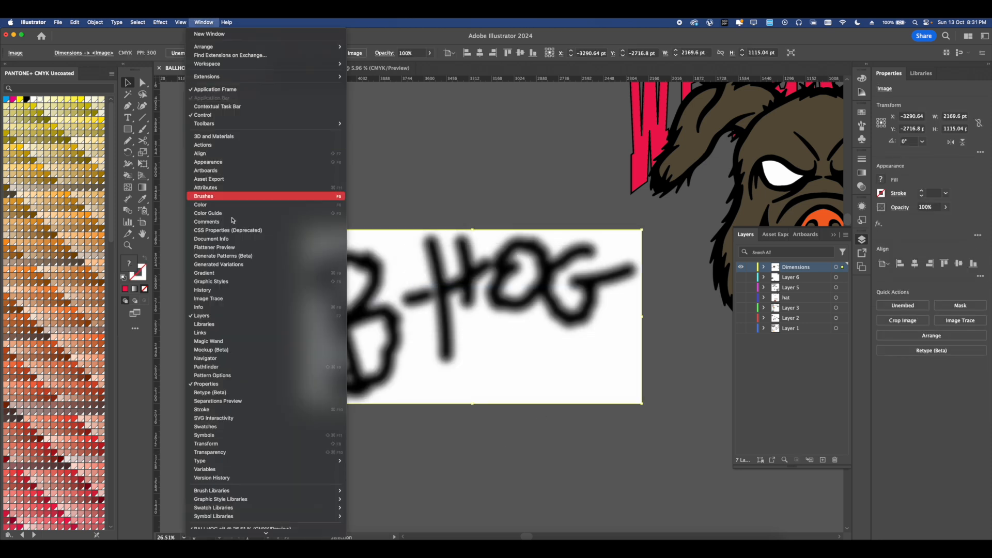
left_click(213, 299)
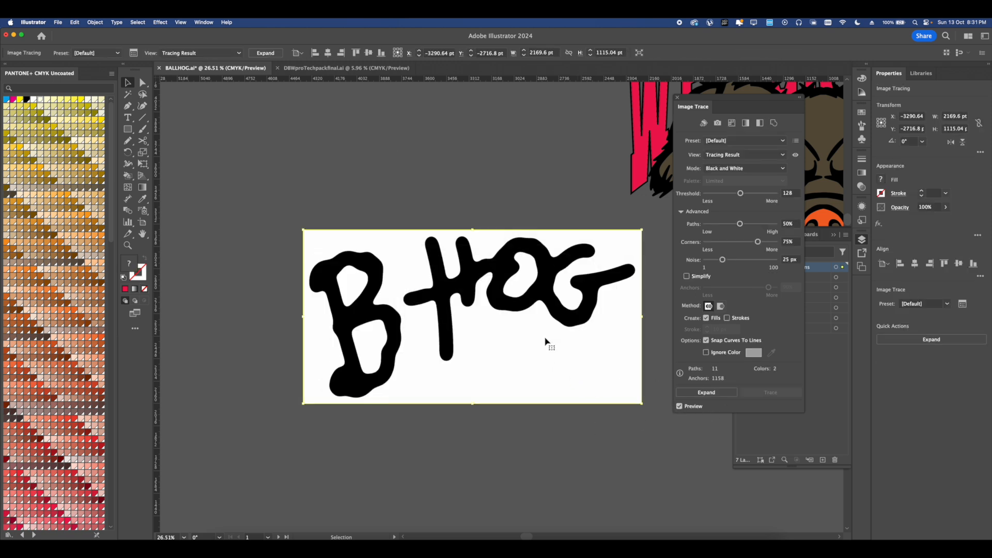
scroll(512, 339, "up", 3)
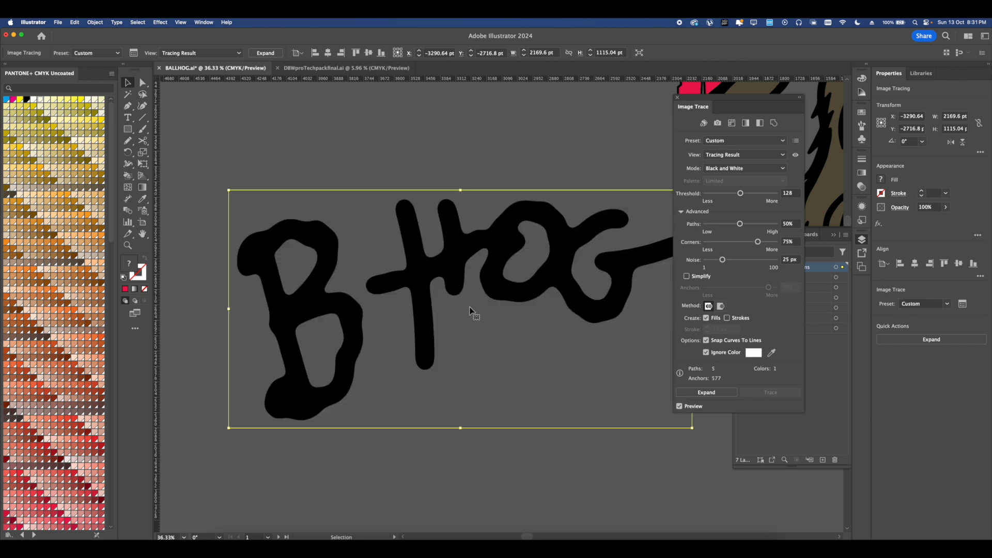
left_click(92, 21)
left_click(99, 128)
left_click(522, 345)
- Move the traced B-HOG lettering onto the arched slogan and send both behind the hog head
scroll(347, 286, "down", 5)
scroll(347, 286, "down", 2)
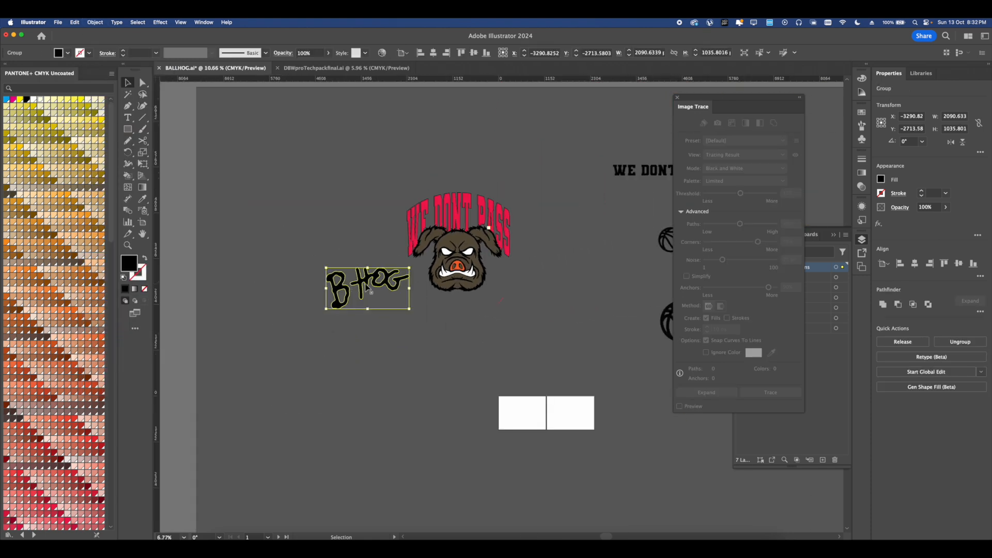
left_click_drag(364, 286, 424, 206)
scroll(469, 211, "up", 4)
left_click(423, 180, "shift")
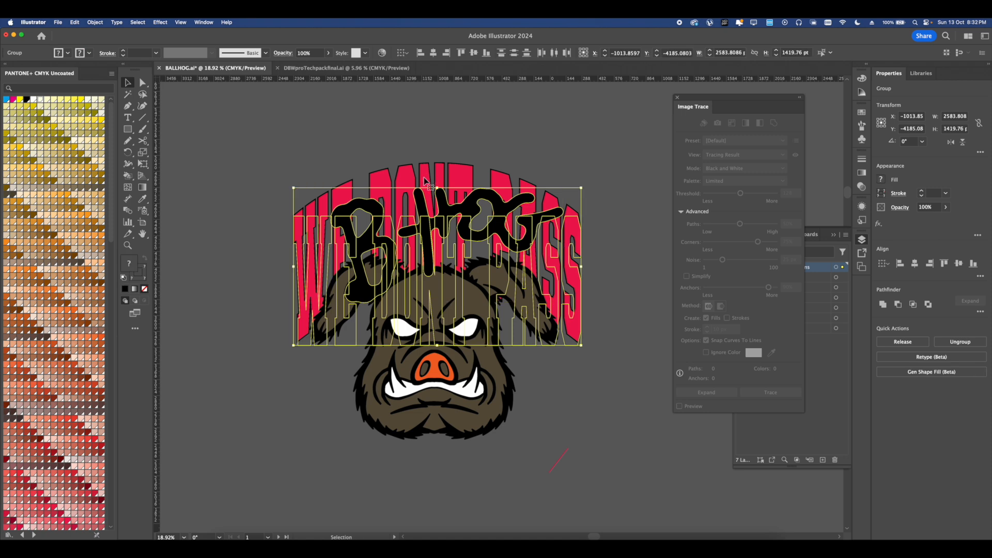
right_click(425, 181)
mouse_move(481, 371)
left_click(538, 394)
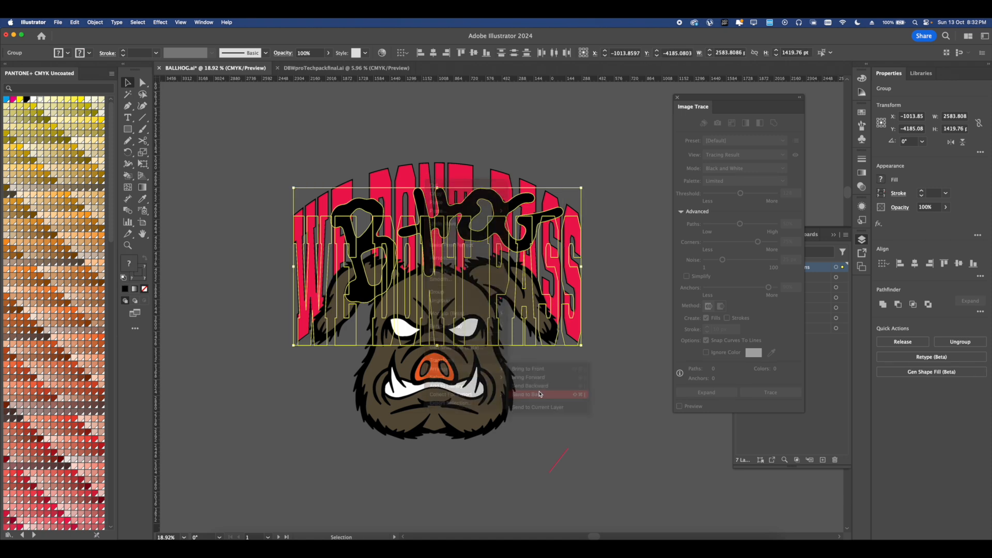
left_click(535, 388)
- Adjust the B-HOG lettering's position over the slogan, fill it with blue and add a 10 pt black stroke
scroll(442, 320, "up", 4)
left_click(393, 208)
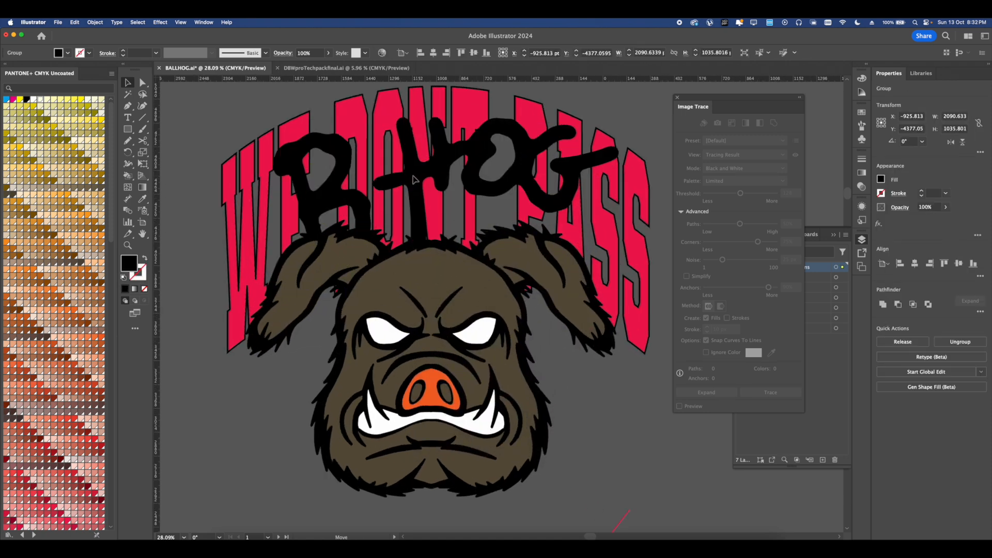
left_click(882, 179)
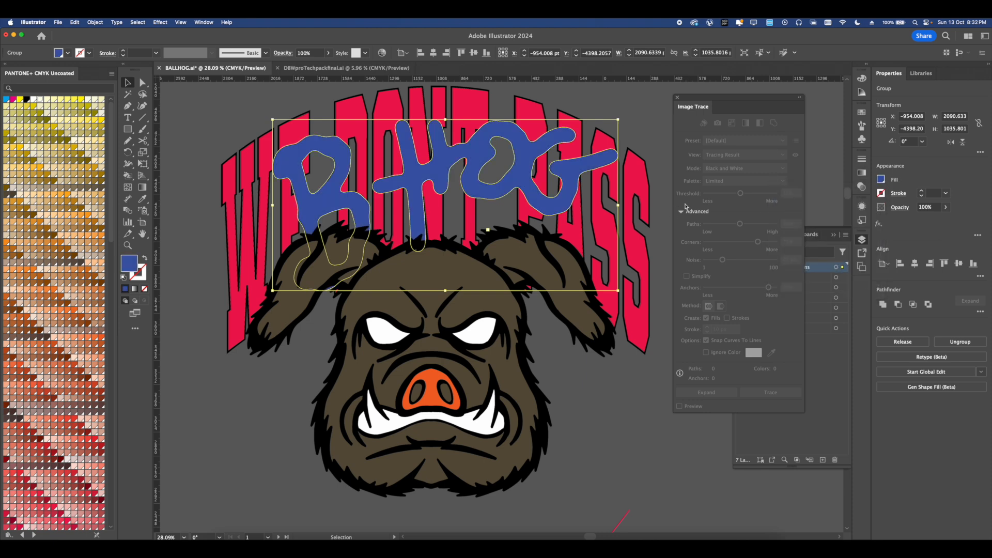
left_click(652, 102)
left_click(550, 140)
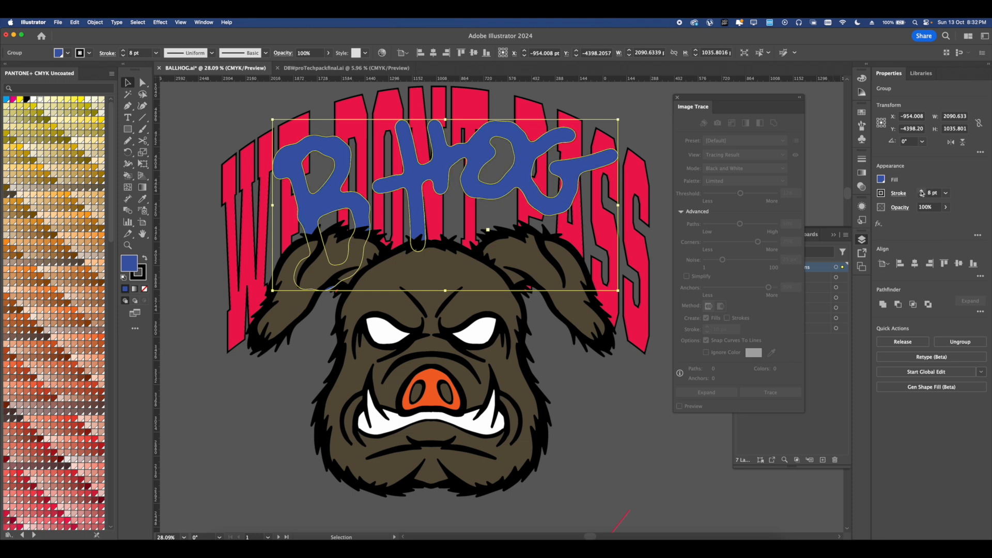
scroll(517, 258, "down", 6)
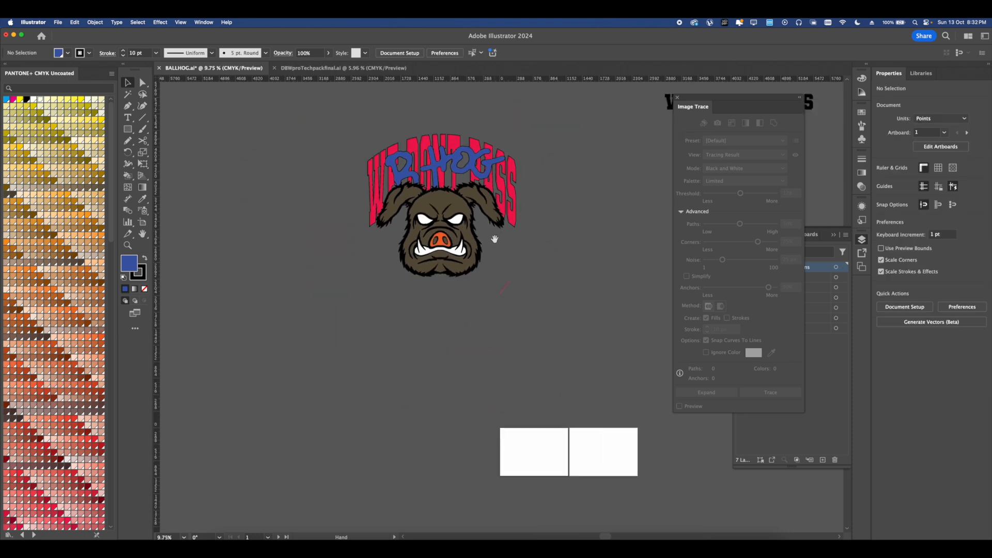
left_click(496, 280)
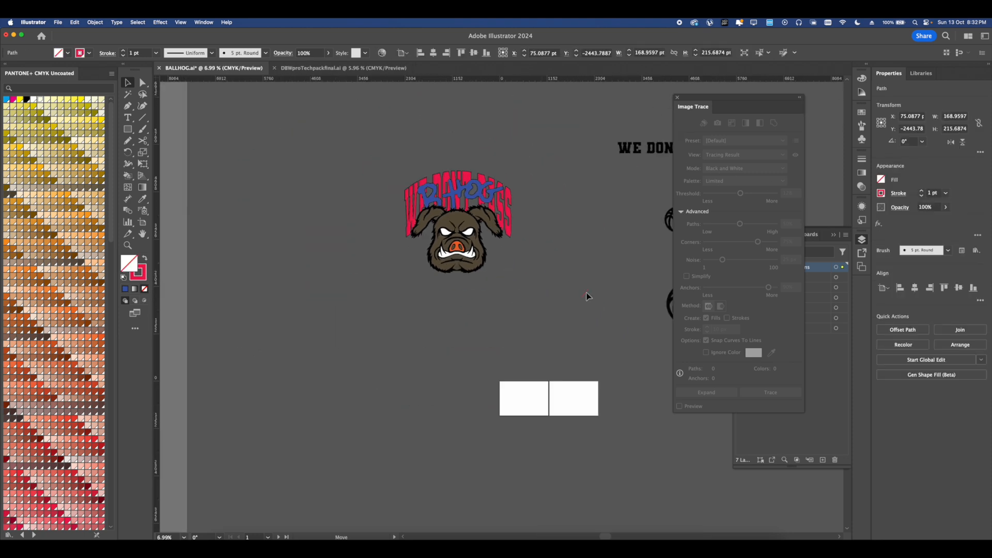
left_click(520, 262)
scroll(521, 262, "down", 2)
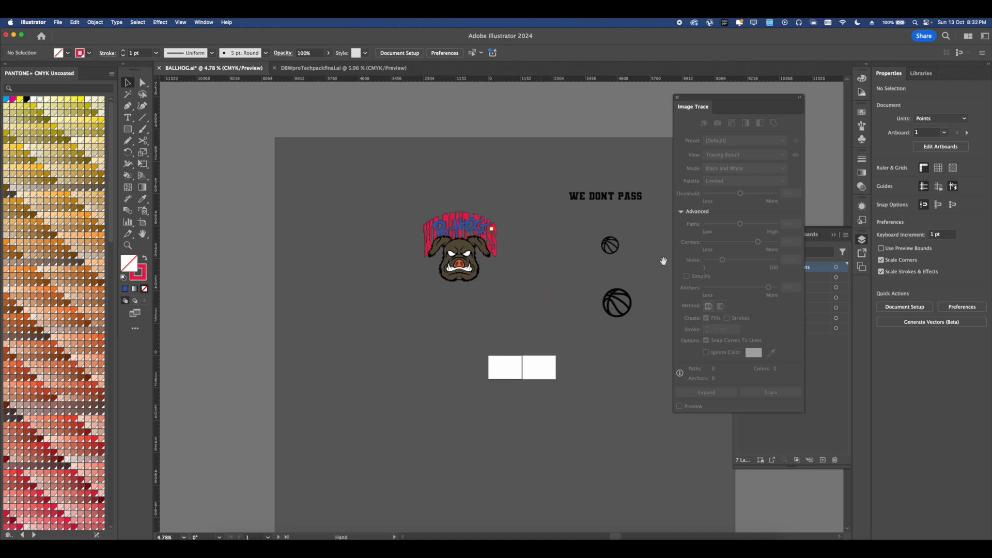
- Show the hat layer in place of the Dimensions layer and copy the stitched Ballhog script from the green cap's brim
left_click(678, 99)
key("super+y")
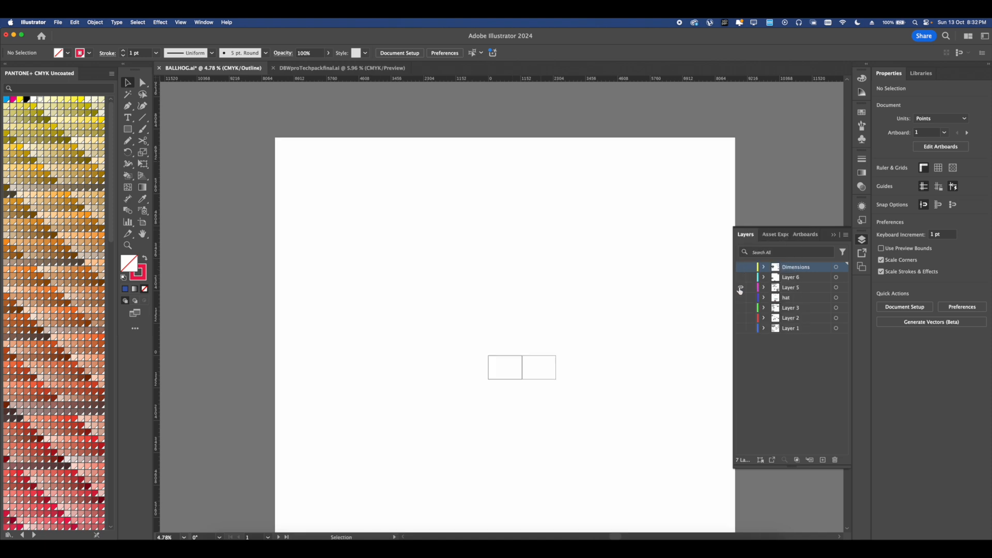
key("super+y")
key("super+y")
key("super+y")
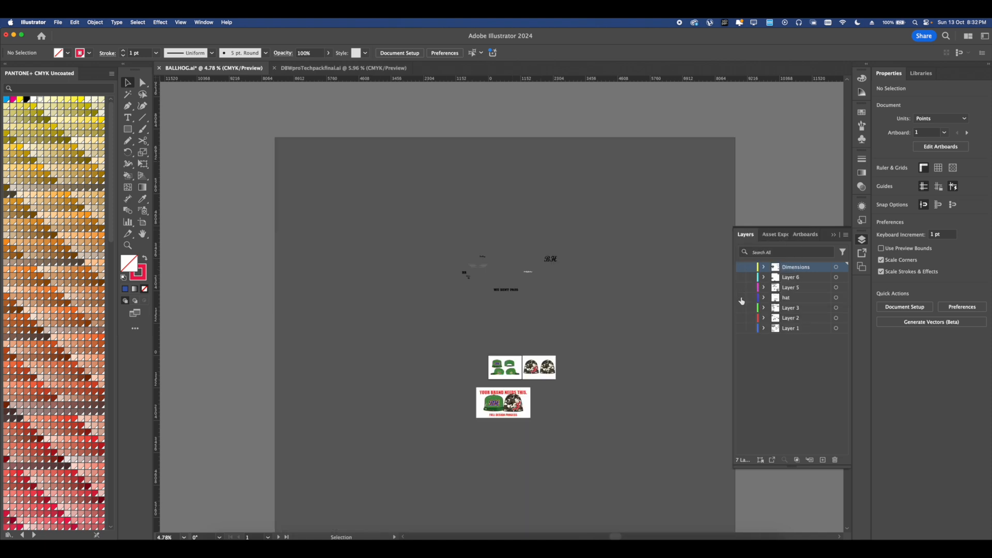
key("super+y")
key("super+y")
scroll(518, 293, "up", 5)
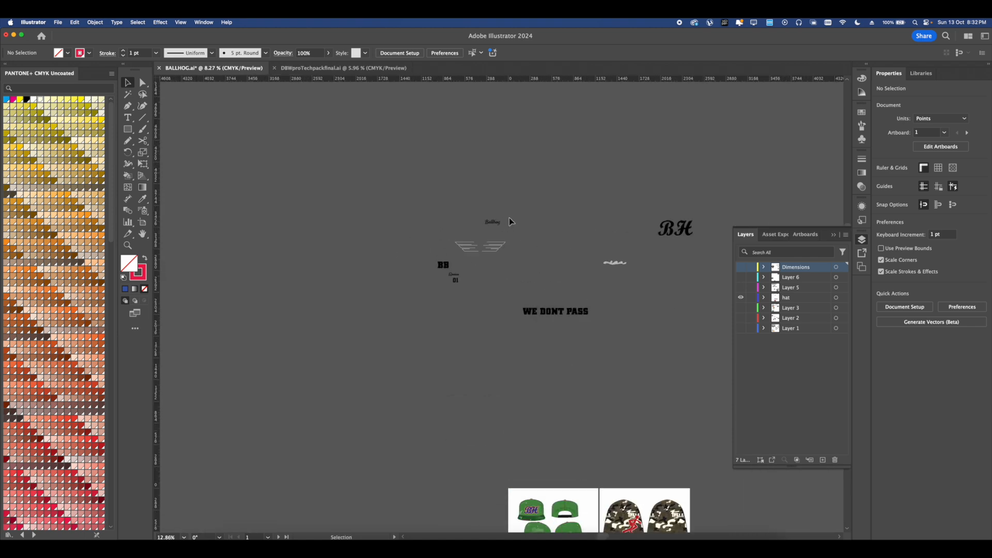
scroll(466, 234, "down", 5)
scroll(501, 390, "up", 4)
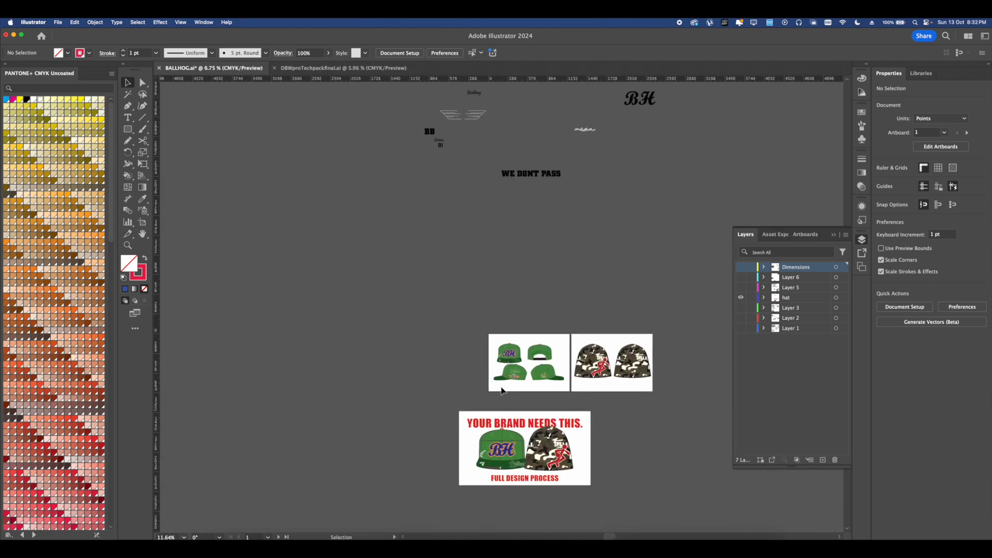
scroll(501, 390, "up", 15)
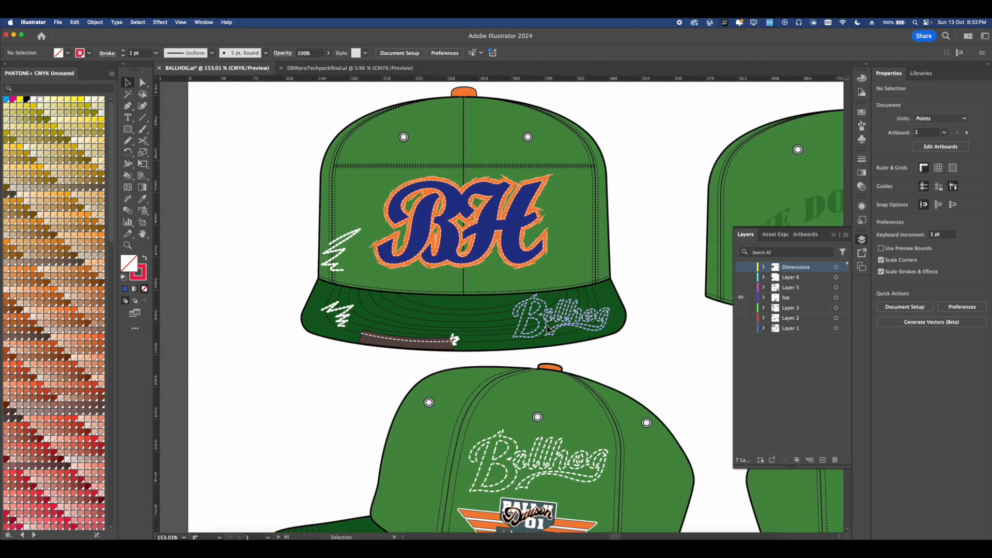
left_click(548, 329)
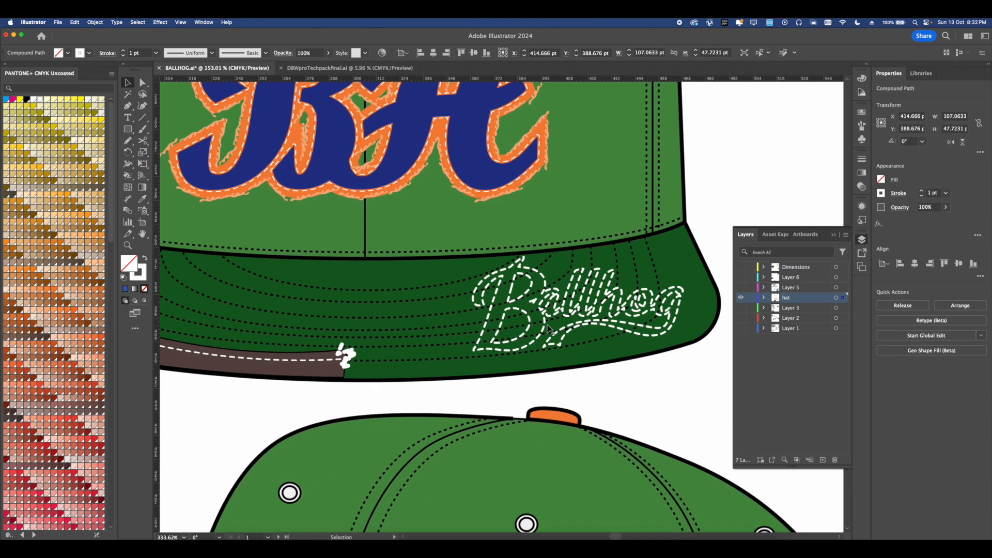
- Hide the hat layer and show the Dimensions layer with the hog artwork
left_click(742, 298)
scroll(508, 297, "down", 10)
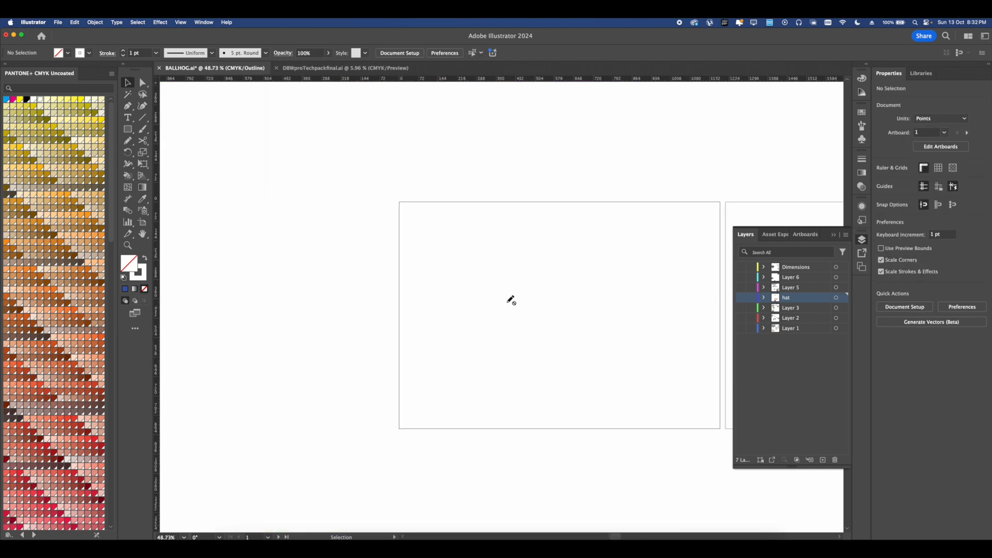
left_click(740, 267)
scroll(512, 290, "down", 8)
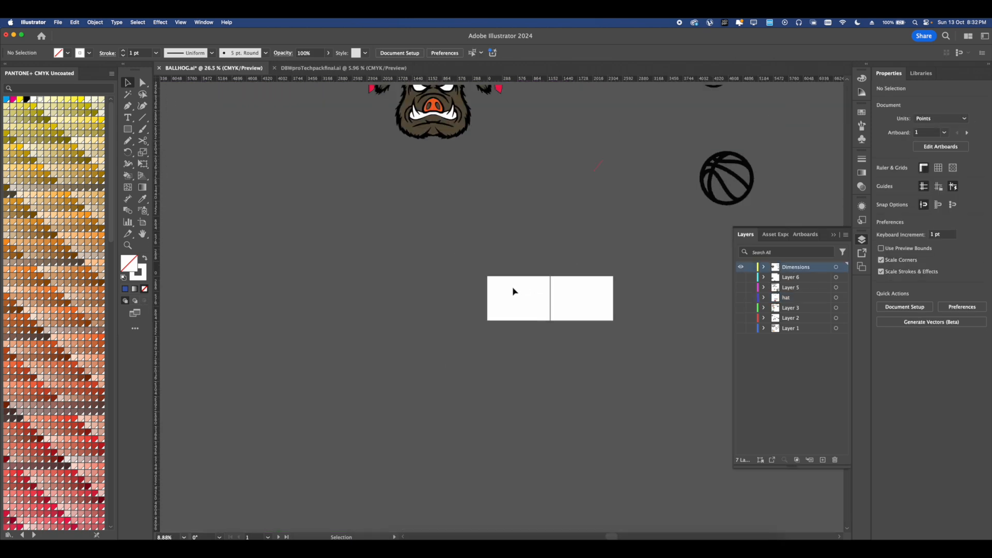
left_click_drag(503, 237, 506, 310)
scroll(465, 248, "up", 5)
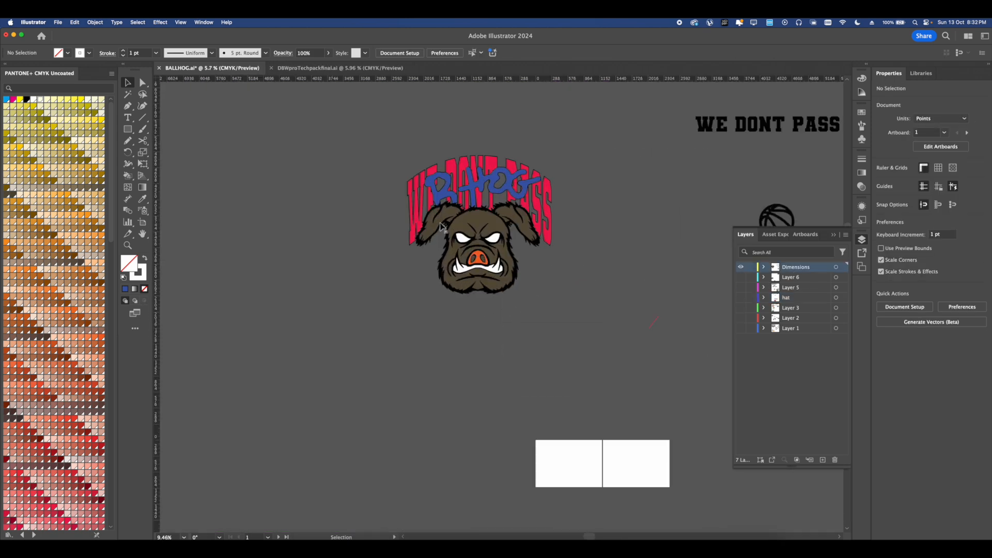
- Paste the Ballhog script into the hog artwork and enlarge it to about 1750 pt wide just below the chin
key("a")
key("v")
left_click(501, 308)
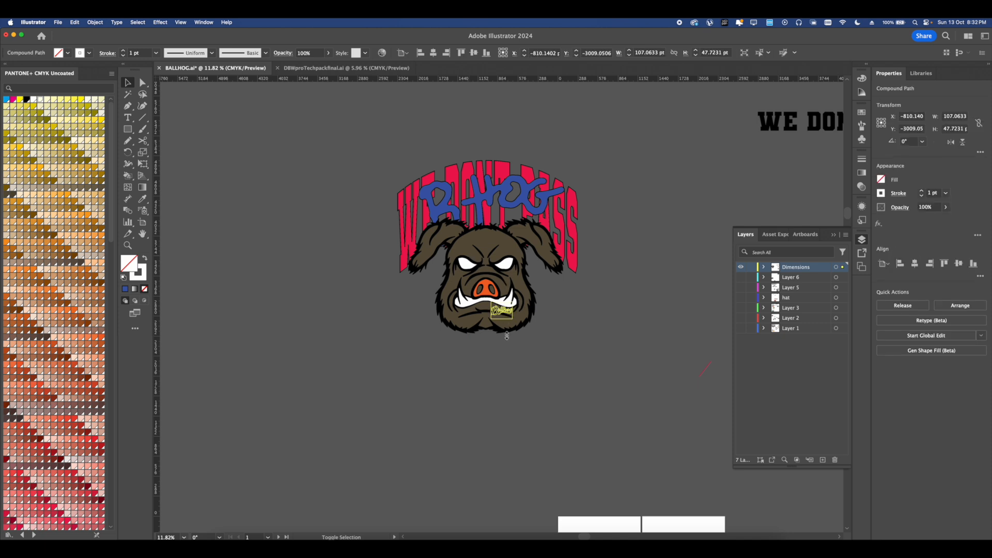
left_click_drag(507, 336, 532, 408)
scroll(504, 341, "up", 3)
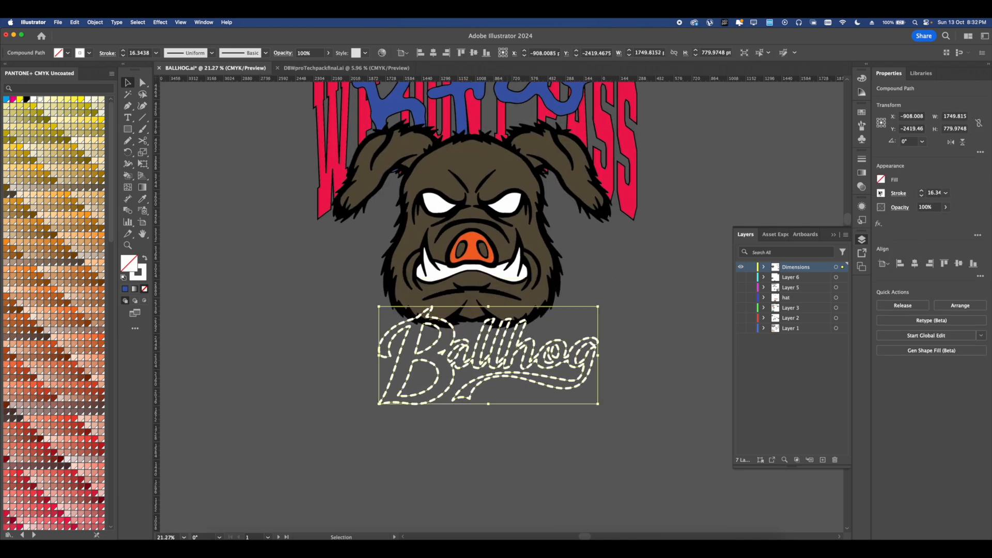
- Copy the blue fill and black stroke from the B-HOG lettering onto the Ballhog script with the Eyedropper
left_click(881, 180)
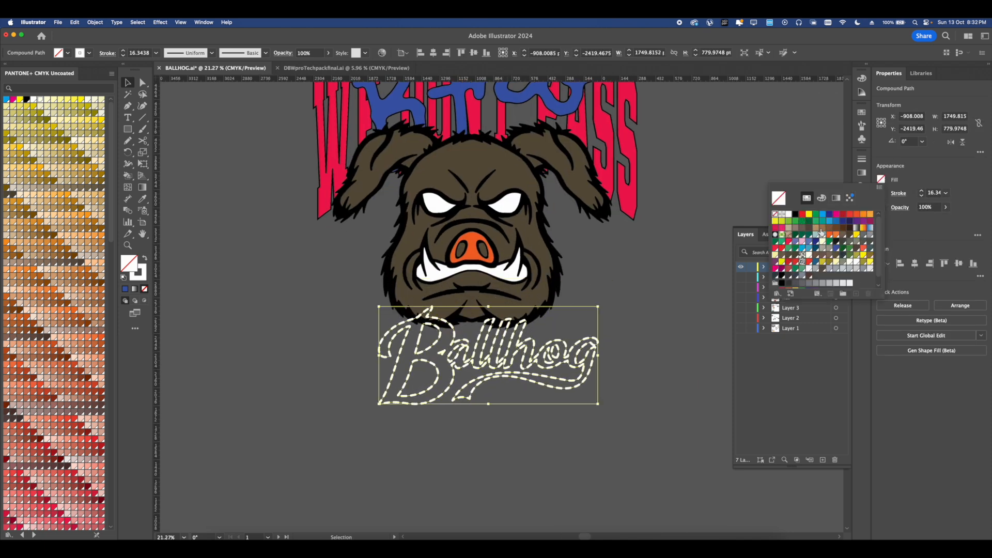
left_click_drag(439, 205, 456, 247)
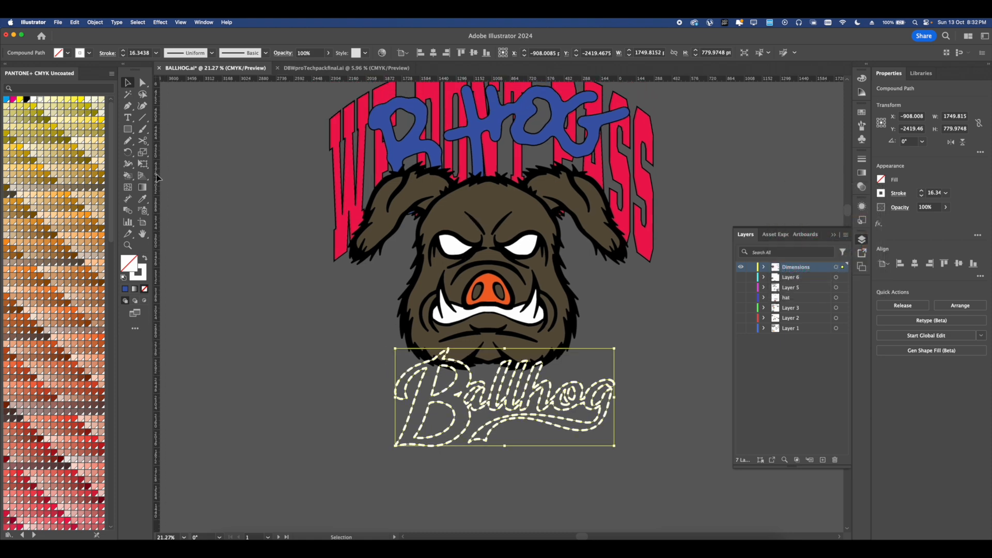
left_click(425, 134)
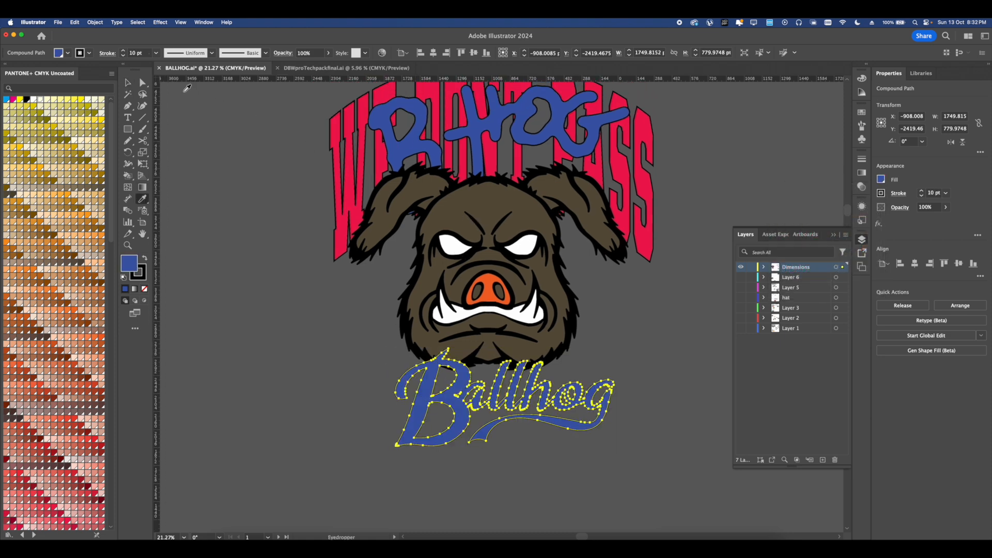
left_click(128, 83)
- Set the Ballhog script's stroke to 15 pt aligned to the outside and adjust the script's placement under the hog's chin
left_click_drag(465, 397, 460, 377)
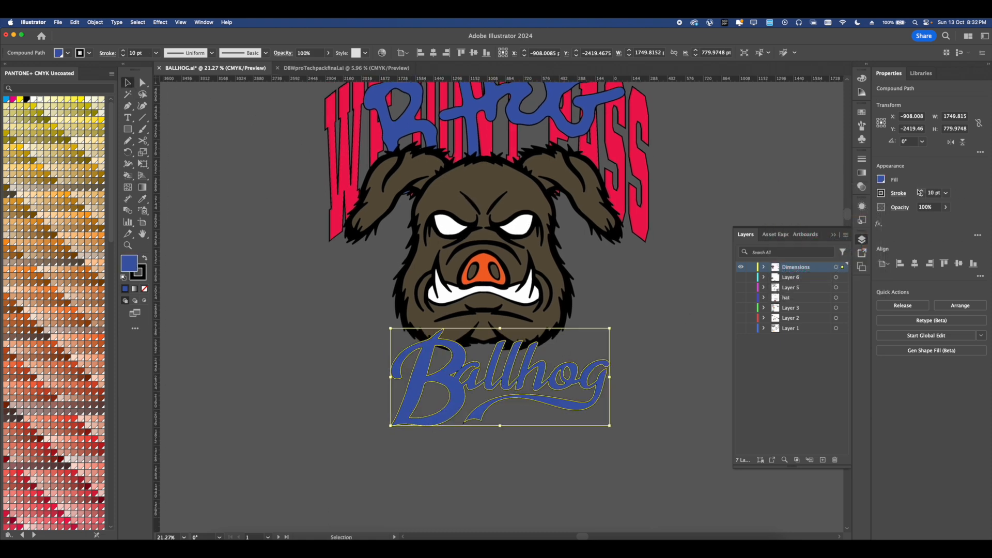
left_click(897, 199)
left_click(857, 244)
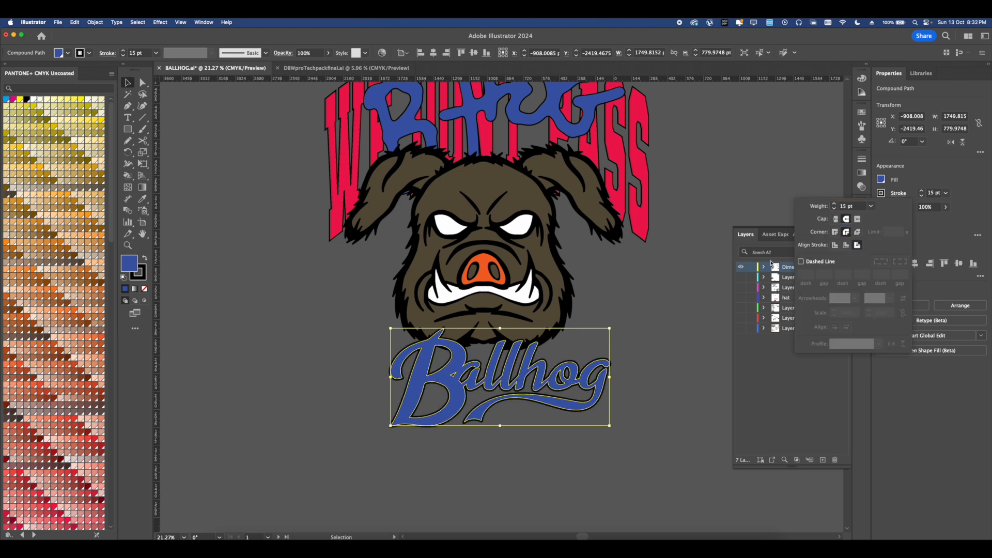
left_click(585, 382)
left_click(619, 366)
left_click_drag(619, 365, 642, 361)
- Place a copy of the black WE DONT PASS text in the empty area beside the hog artwork
scroll(595, 269, "down", 2)
left_click_drag(629, 274, 485, 300)
scroll(485, 300, "down", 5)
left_click(561, 238)
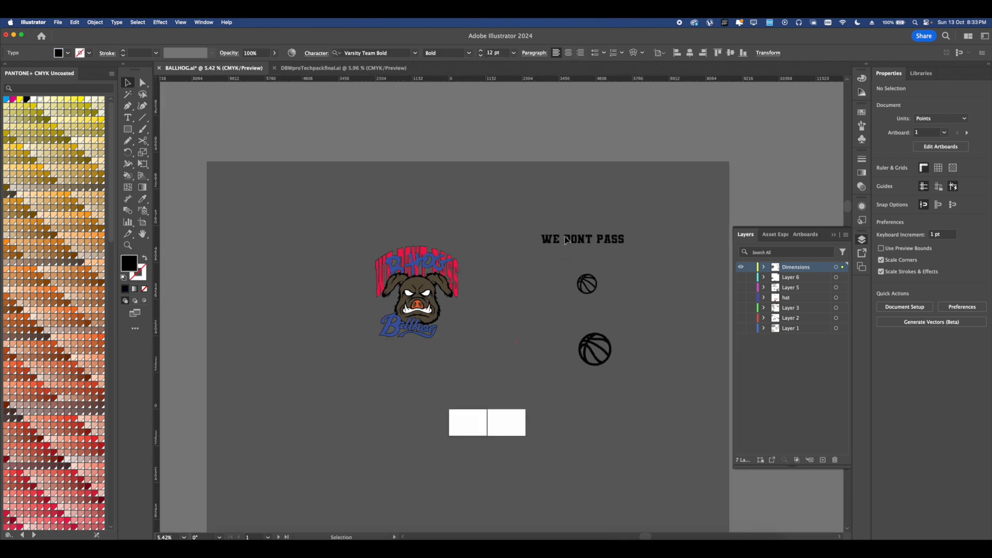
scroll(558, 248, "up", 3)
scroll(561, 246, "down", 1)
left_click_drag(564, 248, 441, 377)
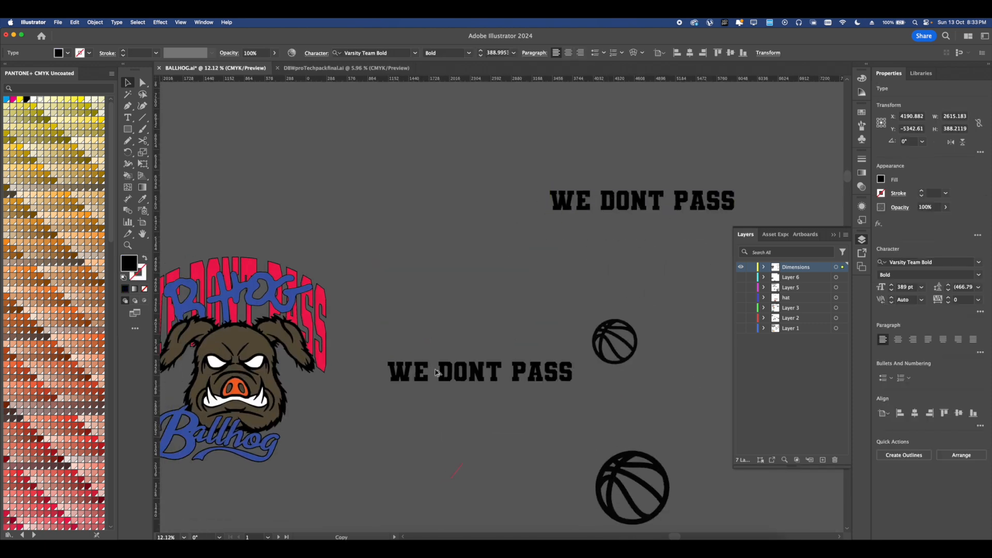
- Replace the copied text with 01 and convert it to outlines
double_click(443, 376)
key("super+a")
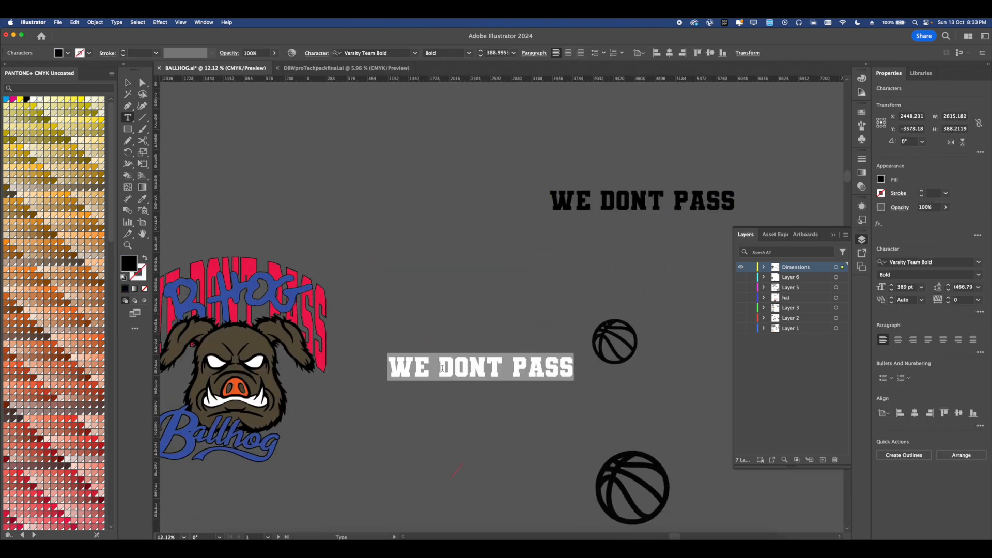
type("01")
scroll(454, 277, "down", 3)
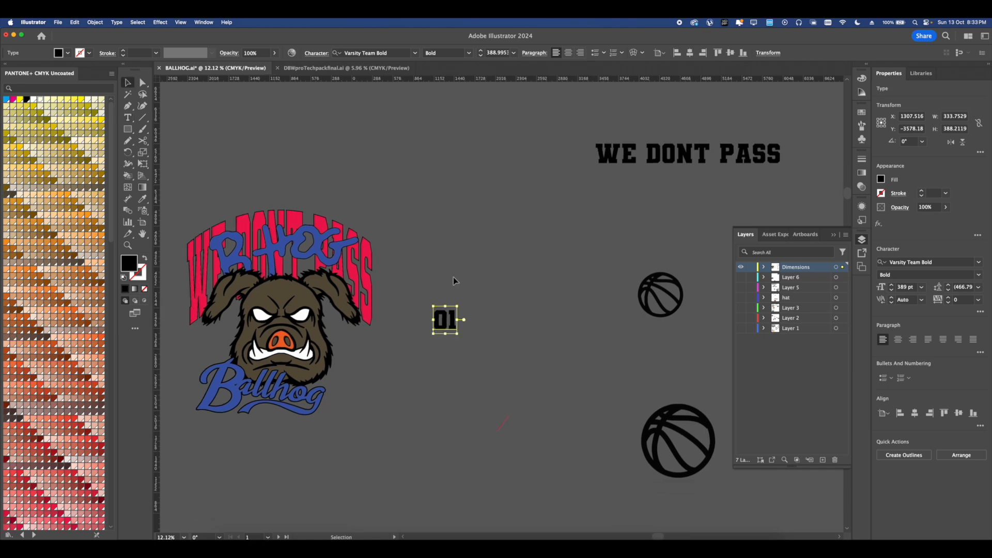
scroll(443, 279, "down", 3)
right_click(445, 293)
left_click(486, 399)
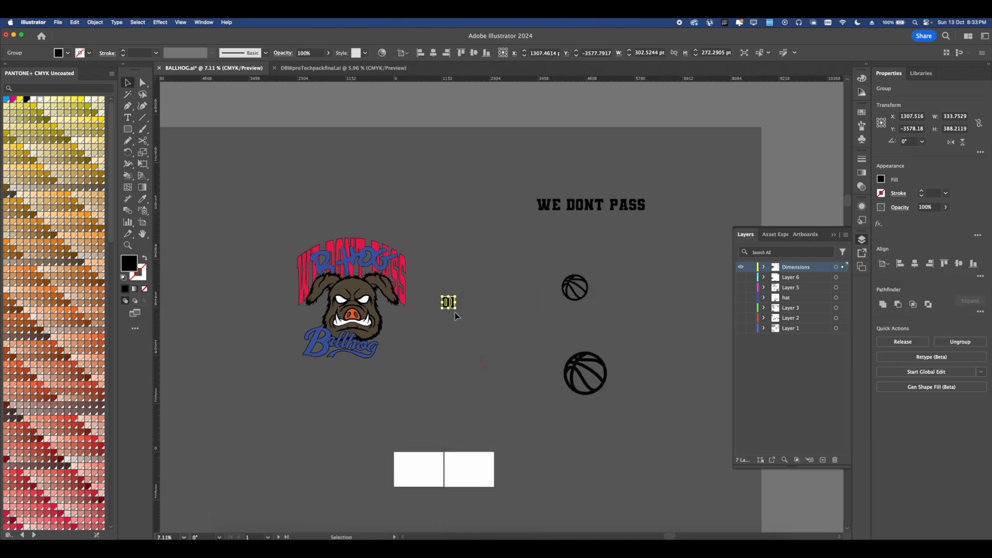
- Enlarge the outlined 01 to about 2223 × 2001 pt and place it beside the hog artwork
left_click_drag(450, 313, 451, 383)
left_click_drag(457, 344, 481, 307)
scroll(407, 307, "up", 2)
scroll(407, 306, "up", 3)
left_click_drag(180, 238, 255, 289)
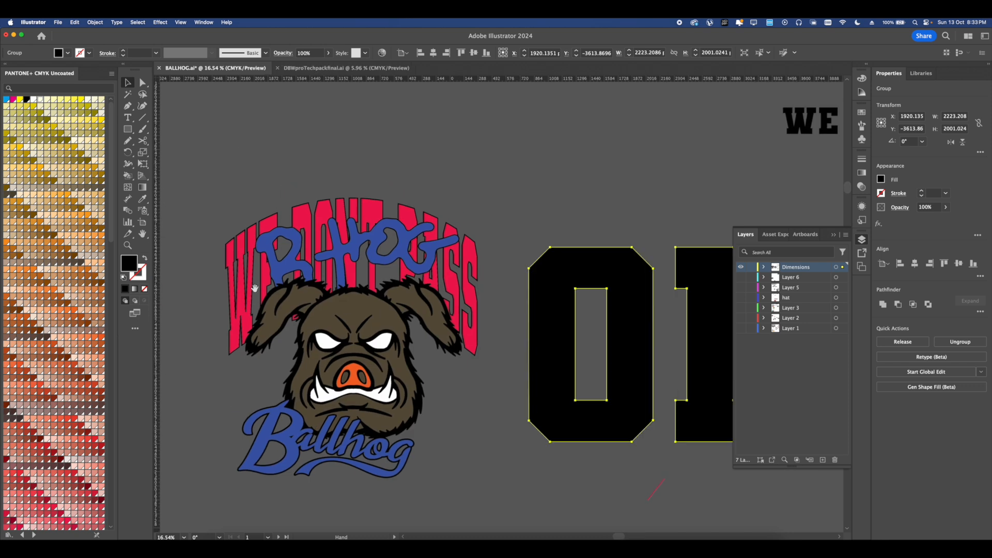
- Try to give the 01 the arched slogan's red fill
left_click(297, 197)
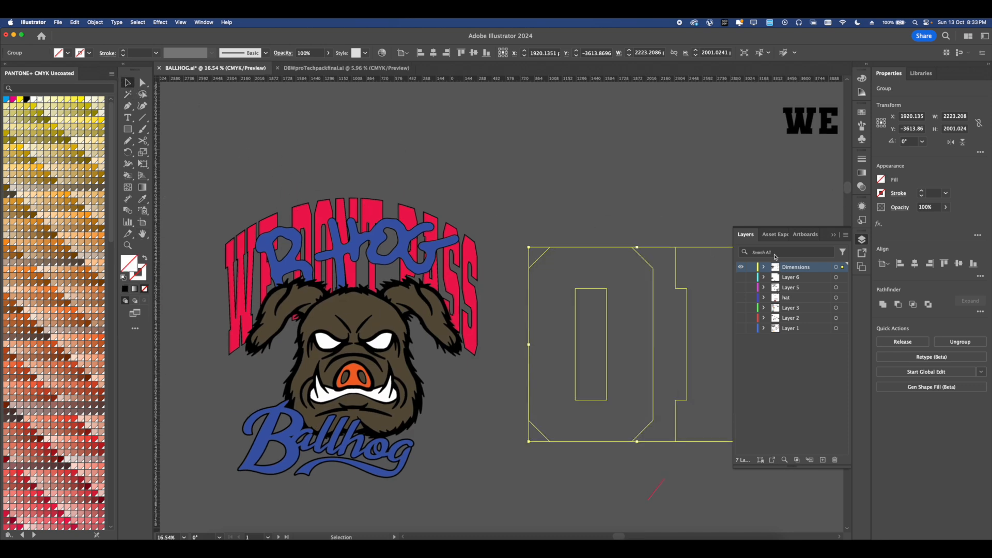
left_click(882, 179)
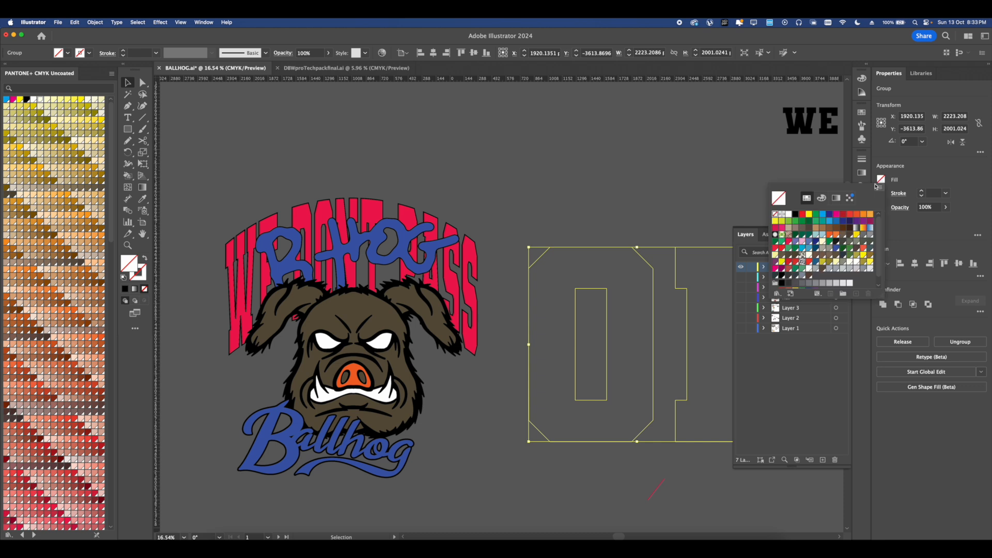
left_click(788, 262)
left_click(594, 258)
key("super+z")
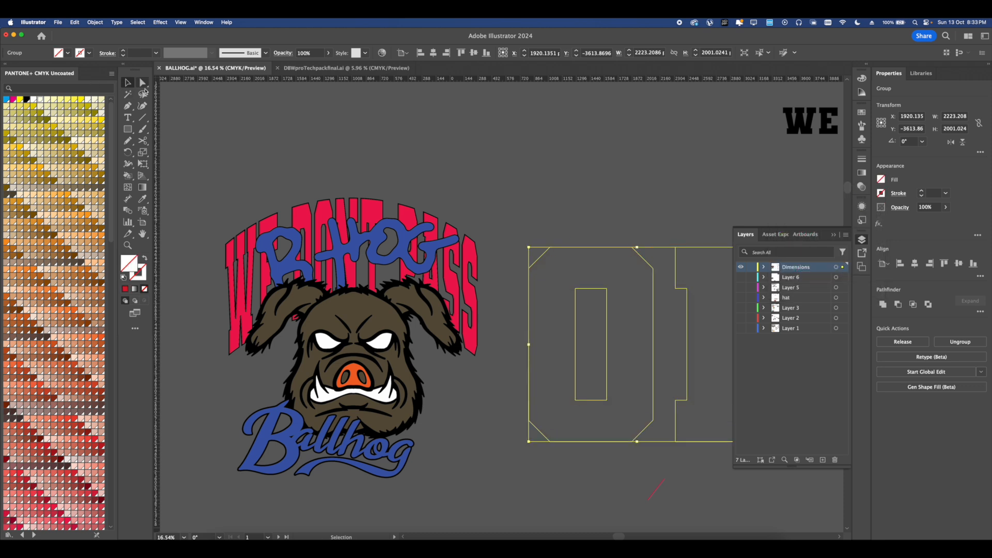
- Expand the appearance of the arched WE DONT PASS slogan so its warp becomes real outlines
left_click(221, 108)
left_click(295, 220)
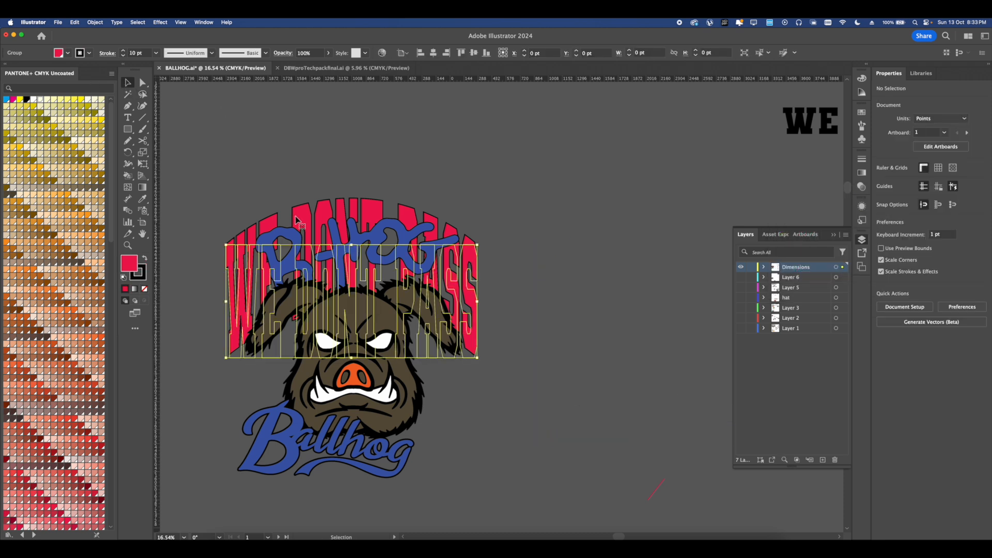
left_click(95, 22)
left_click(114, 137)
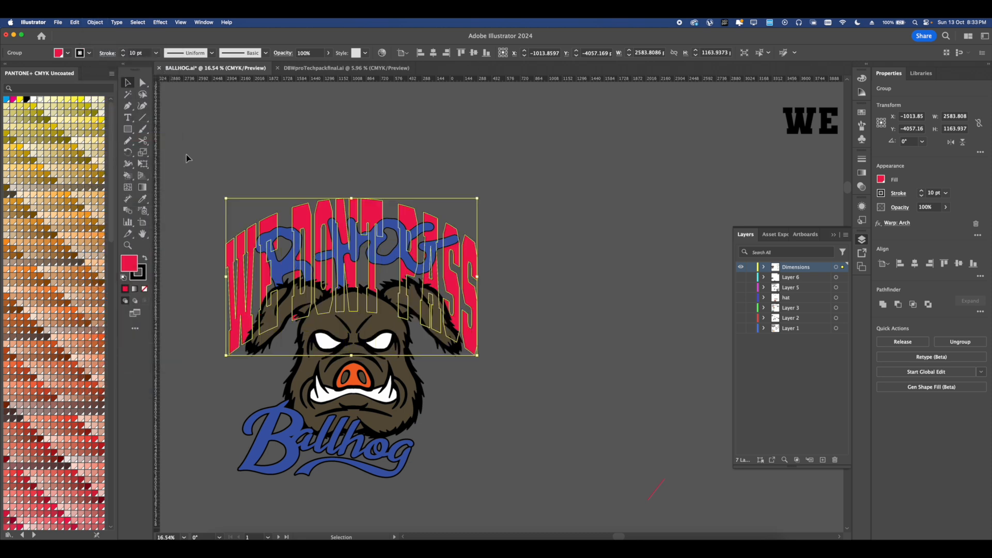
- Copy the arched slogan's red fill and black stroke onto the 01 with the Eyedropper and set its stroke to 13 pt
left_click(563, 263)
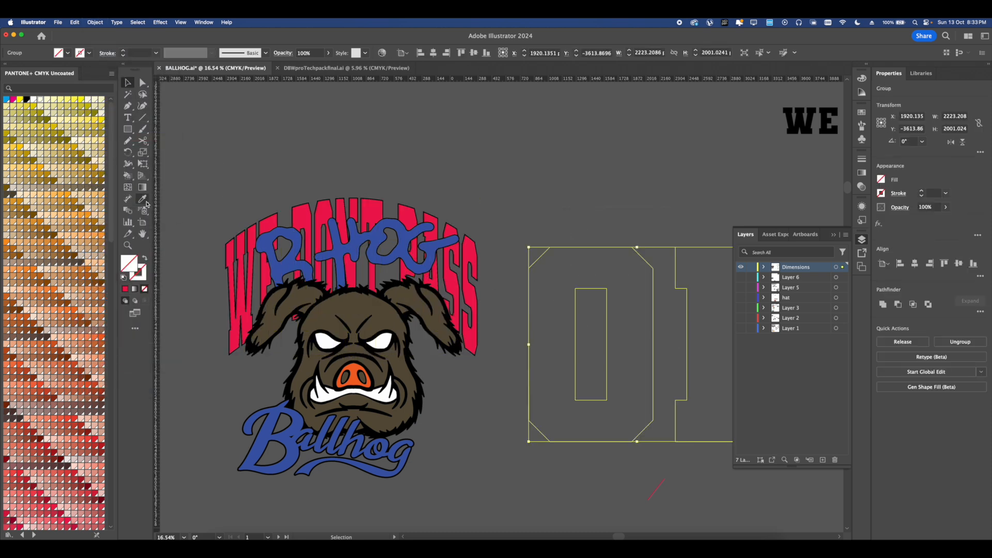
left_click(302, 212)
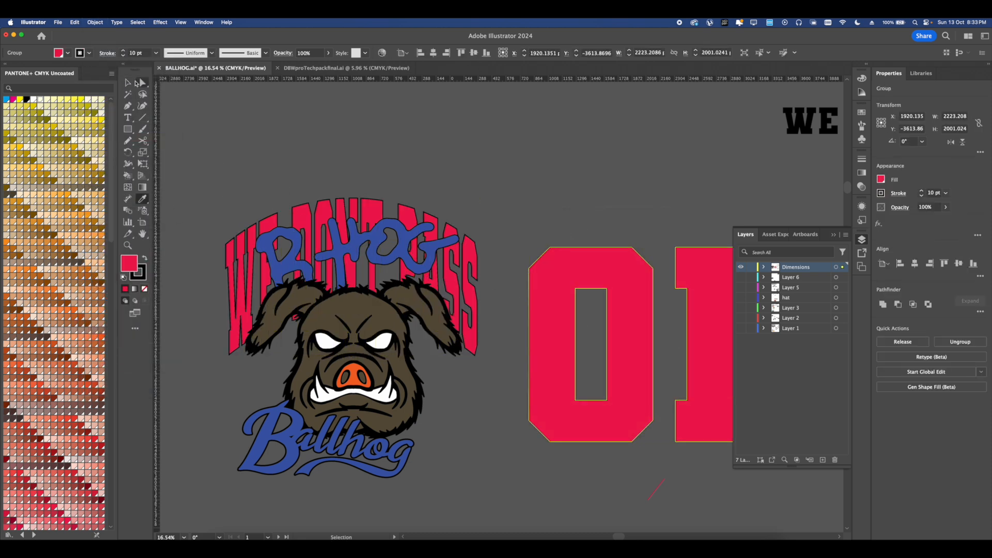
left_click(128, 83)
scroll(552, 281, "down", 2)
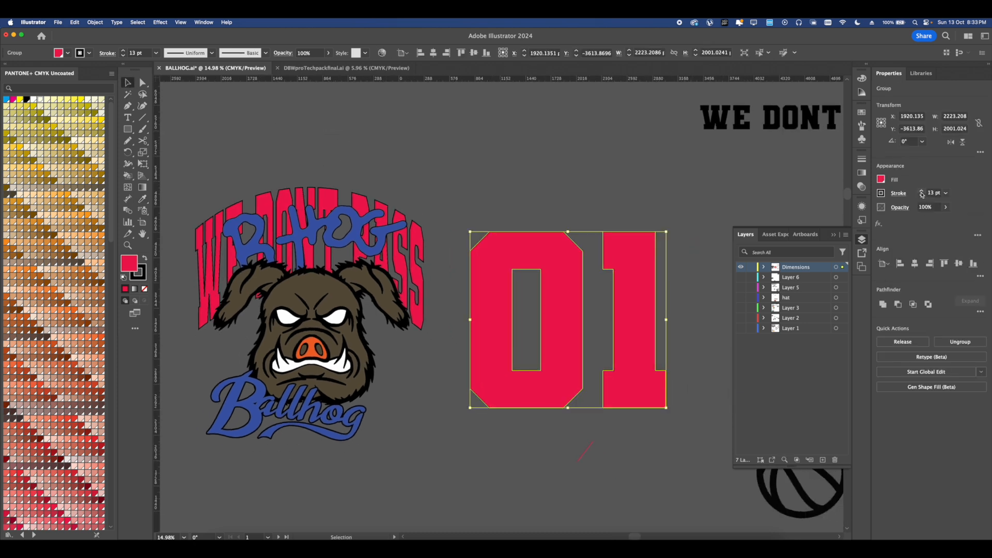
- Place a copy of the blue B-HOG lettering across the upper part of the 01 and bring it to the front
left_click(339, 238)
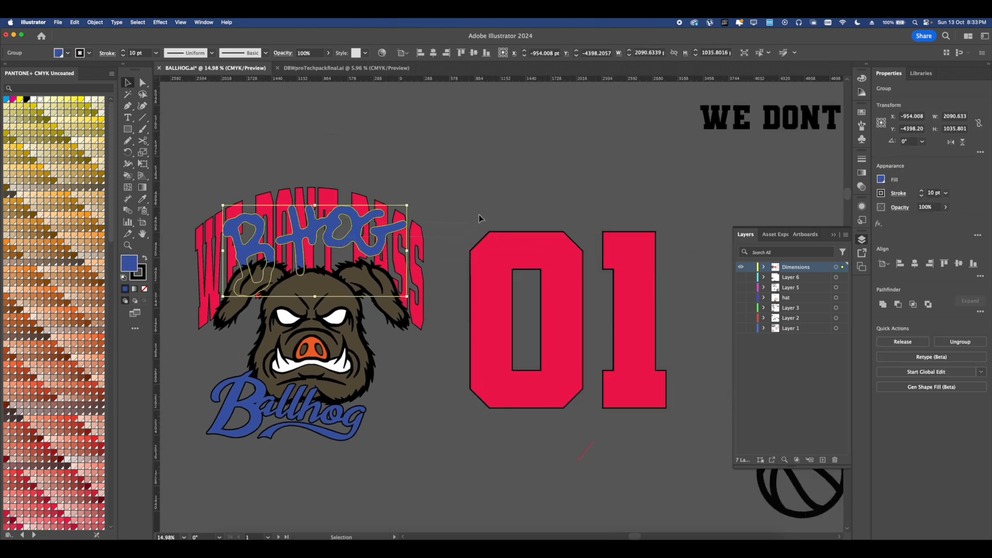
left_click_drag(326, 235, 559, 243)
right_click(586, 244)
mouse_move(641, 439)
left_click(706, 438)
- Delete the stray red line below the 01
scroll(541, 248, "down", 5, "alt")
left_click_drag(533, 332, 598, 359)
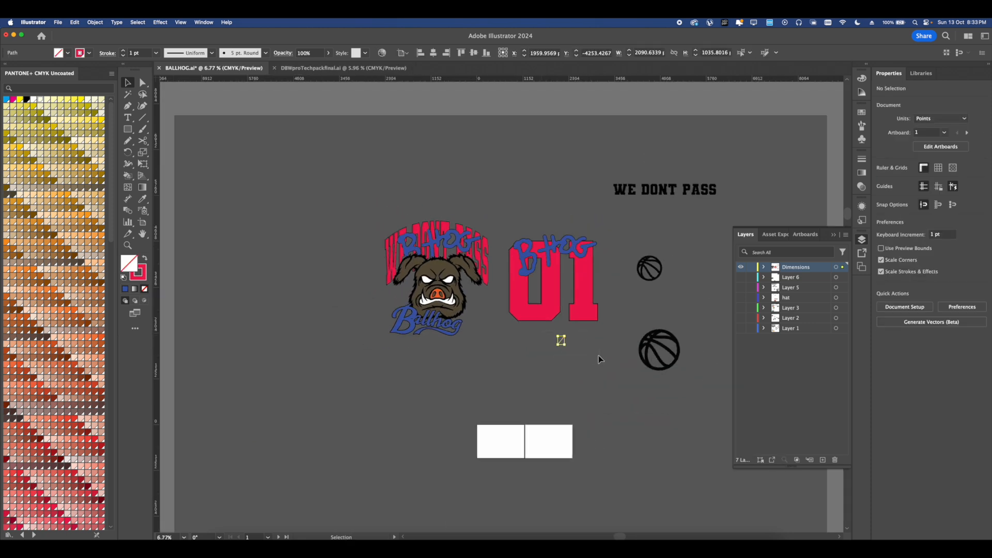
key("Delete")
- Move the complete hog artwork farther away from the 01 design
left_click_drag(487, 338, 536, 356)
left_click_drag(521, 389, 470, 246)
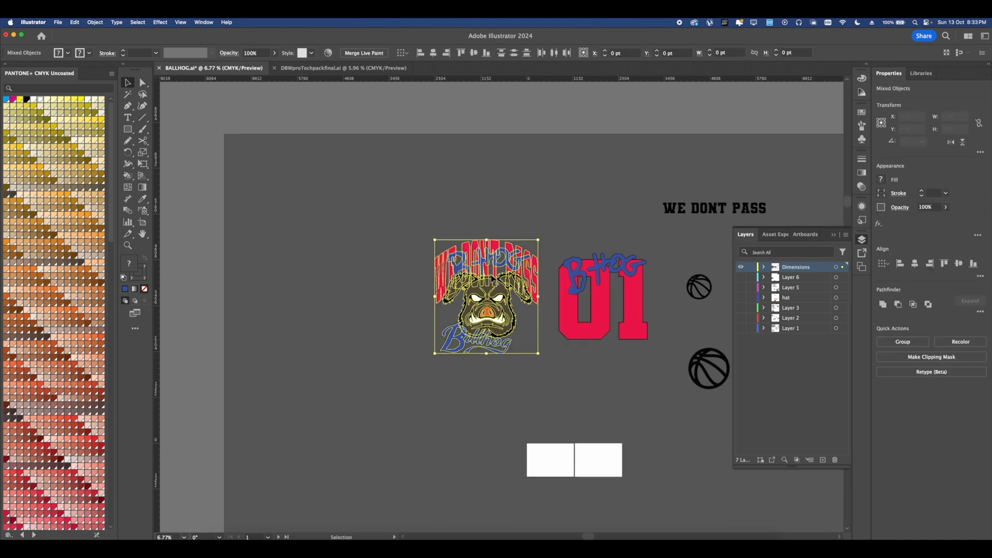
left_click_drag(492, 279, 421, 263)
left_click_drag(523, 225, 609, 355)
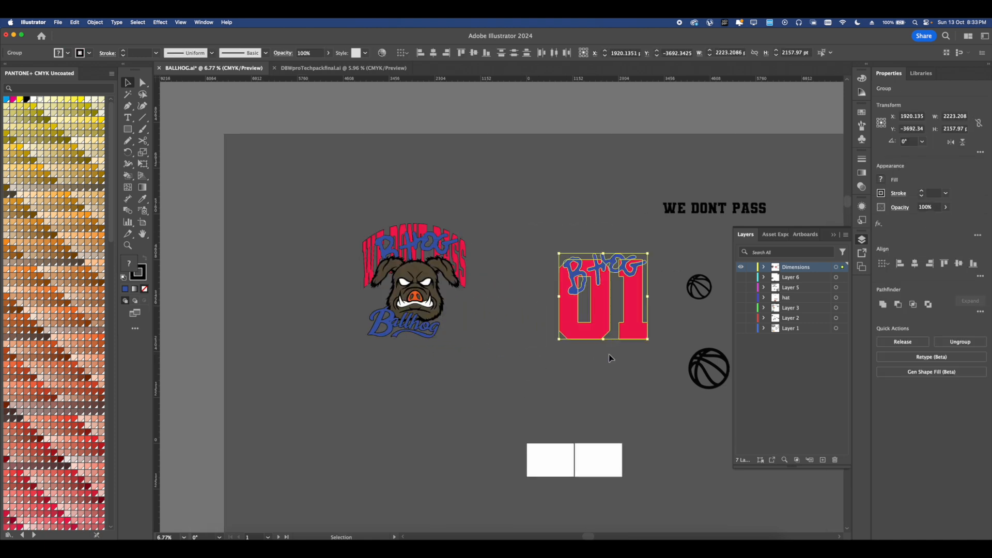
left_click(592, 377)
- Copy the front and back pullover hoodie with the kangaroo pocket from the DBWproTechpackfinal document
left_click(335, 70)
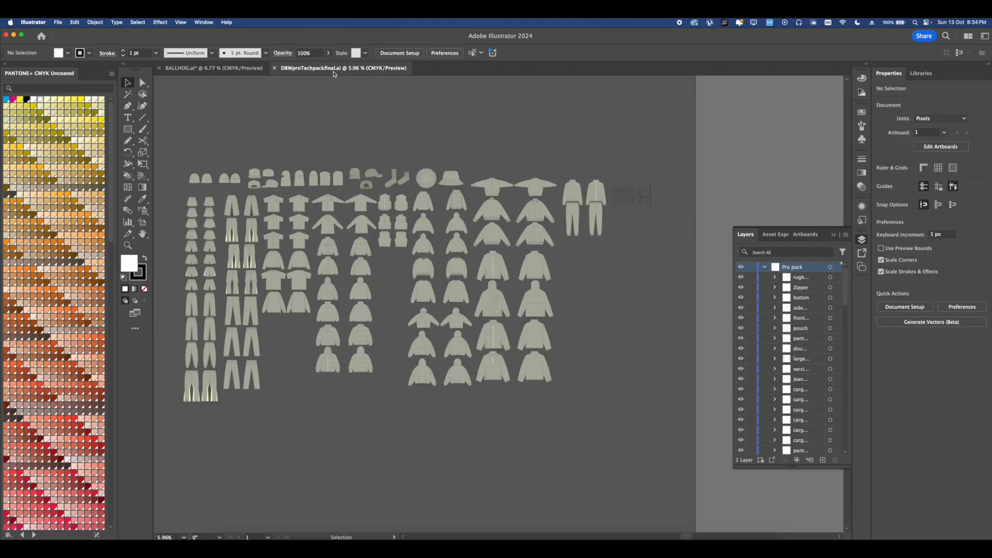
left_click_drag(346, 265, 476, 265)
left_click_drag(395, 239, 651, 231)
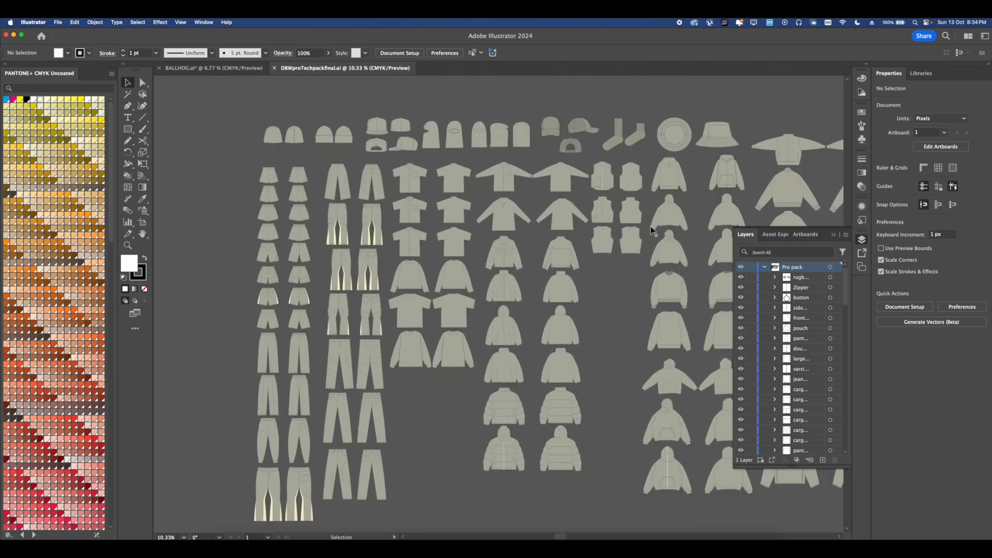
left_click(833, 235)
left_click_drag(784, 318, 563, 272)
left_click_drag(307, 288, 491, 281)
left_click_drag(592, 327, 498, 302)
left_click_drag(554, 321, 524, 335)
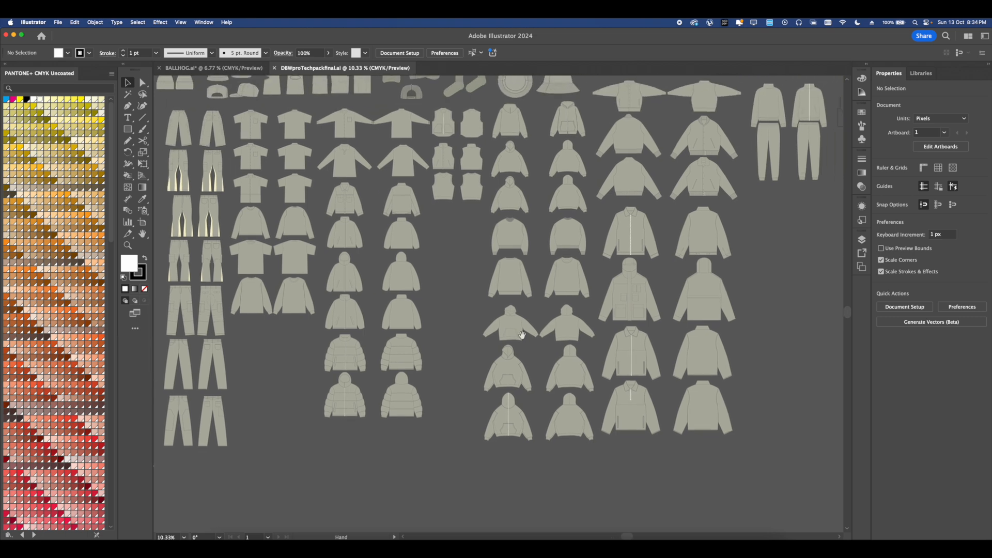
scroll(521, 385, "up", 5)
left_click(521, 389)
key("a")
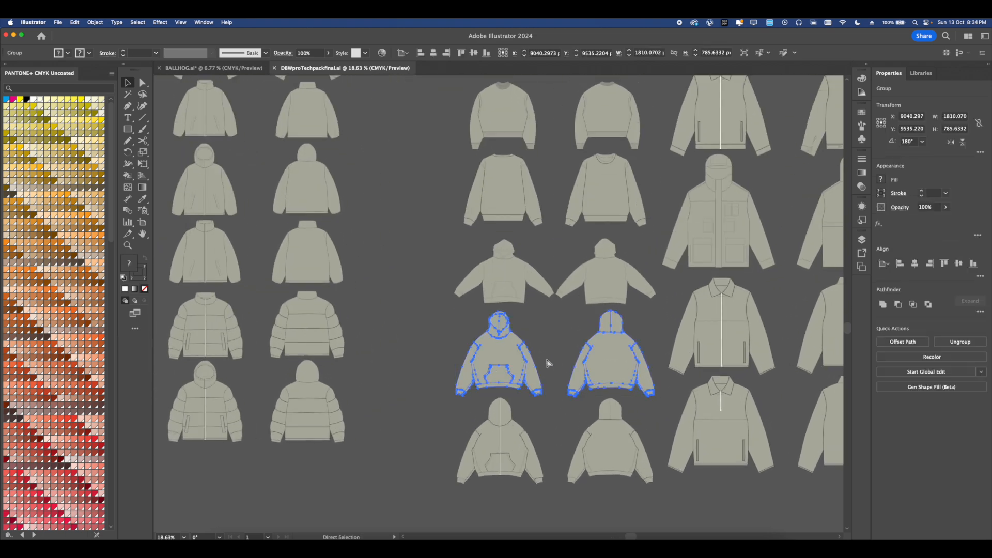
- Paste the hoodie pair into the BALLHOG document, enlarge it to about 6170 × 2678 pt and place it below the hog artwork
left_click(227, 70)
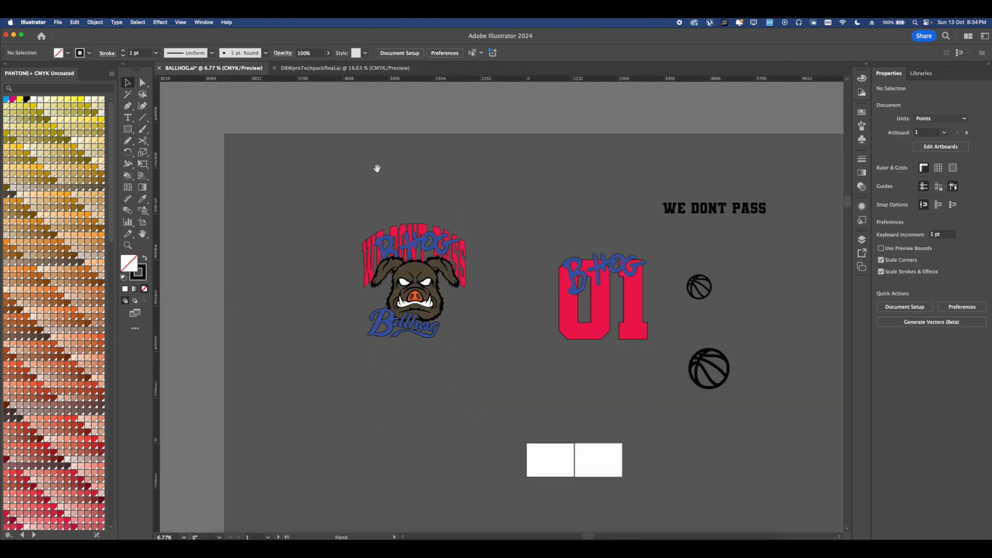
left_click_drag(377, 168, 396, 119)
key("cmd+v")
left_click_drag(502, 324, 501, 398)
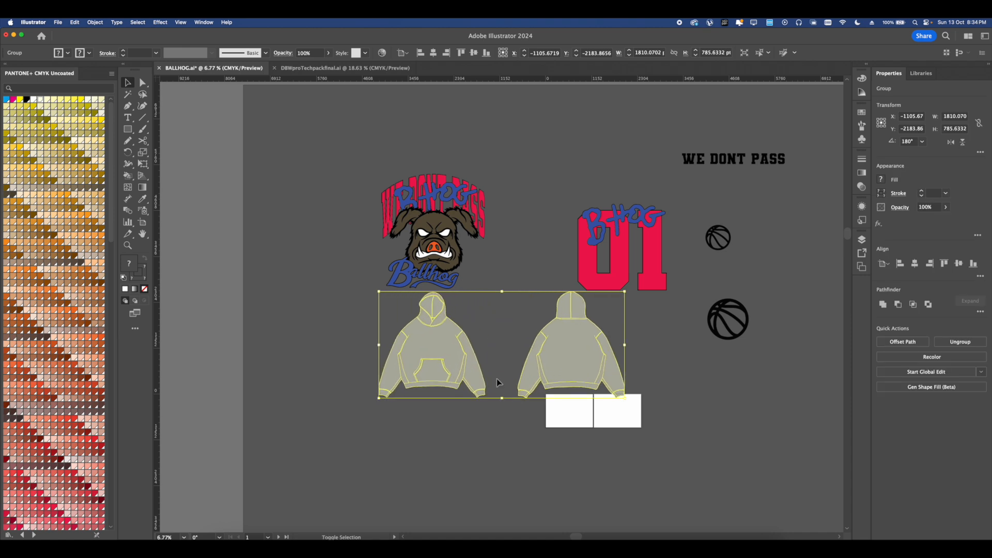
left_click_drag(460, 368, 407, 381)
left_click(447, 352)
left_click_drag(395, 309, 471, 274)
scroll(460, 238, "up", 2)
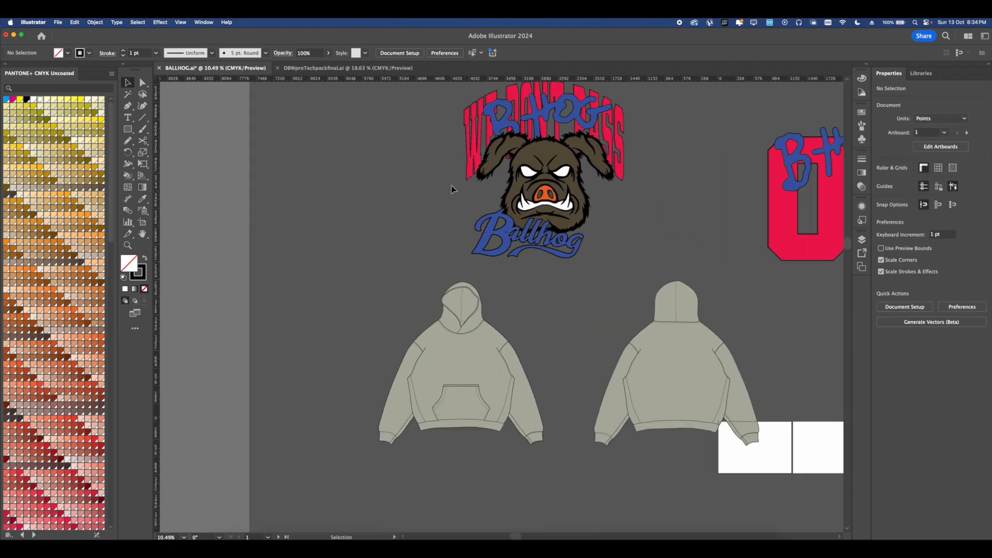
- Group the hog artwork, move it onto the front hoodie and bring it to the front
left_click_drag(603, 250, 616, 267)
key("super+g")
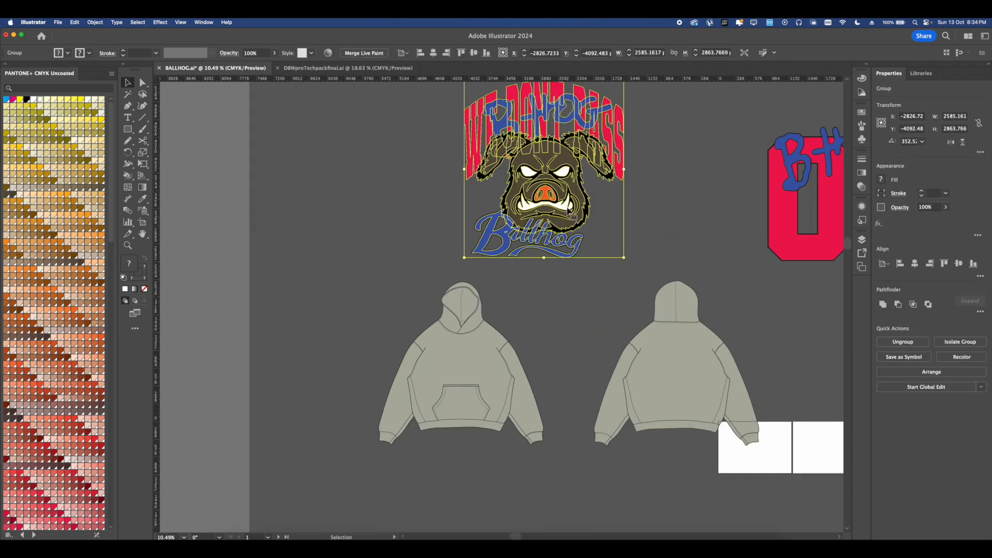
left_click_drag(549, 190, 462, 415)
right_click(462, 418)
mouse_move(483, 499)
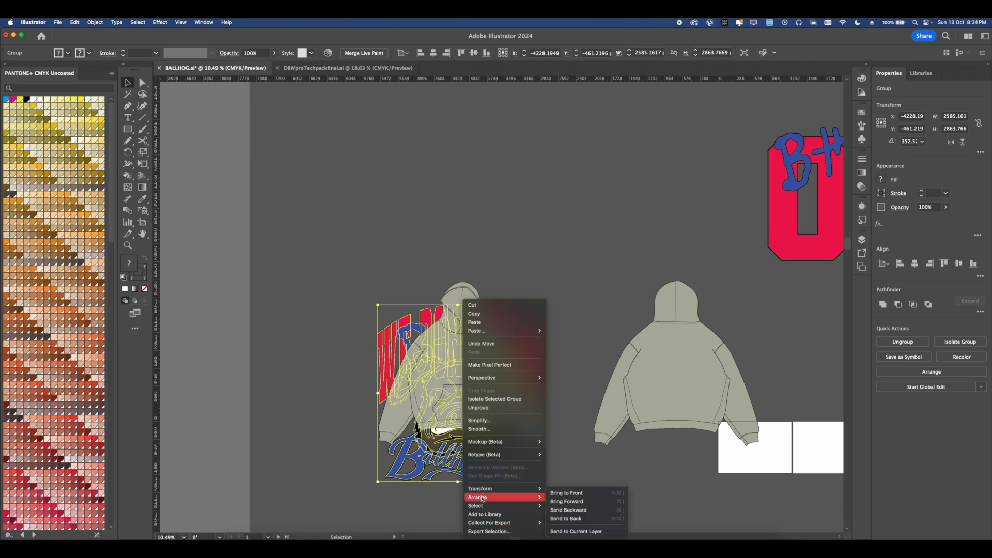
left_click(567, 494)
- Scale the hog graphic down to fit the front hoodie's torso and center it below the neckline
left_click_drag(537, 398, 453, 393)
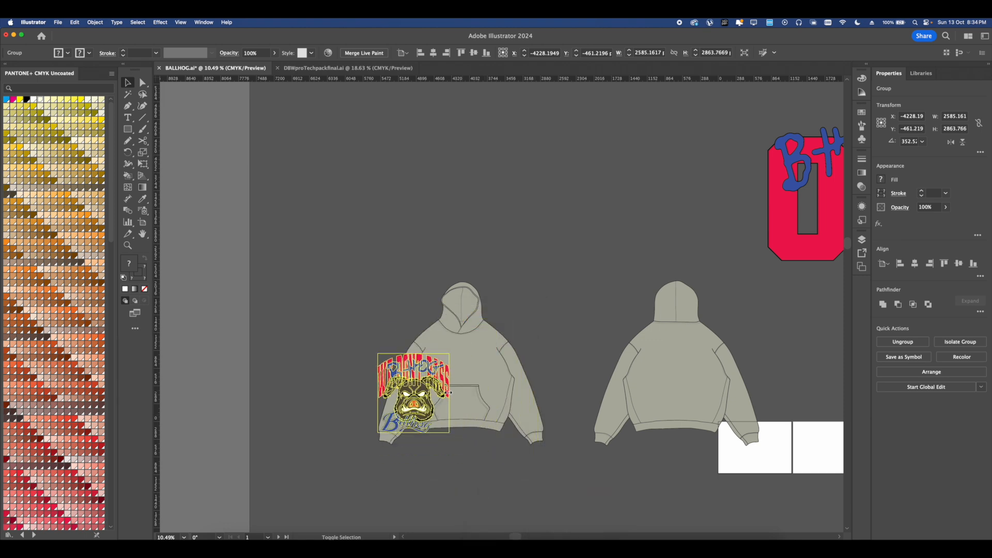
scroll(432, 395, "up", 5)
left_click_drag(402, 377, 492, 376)
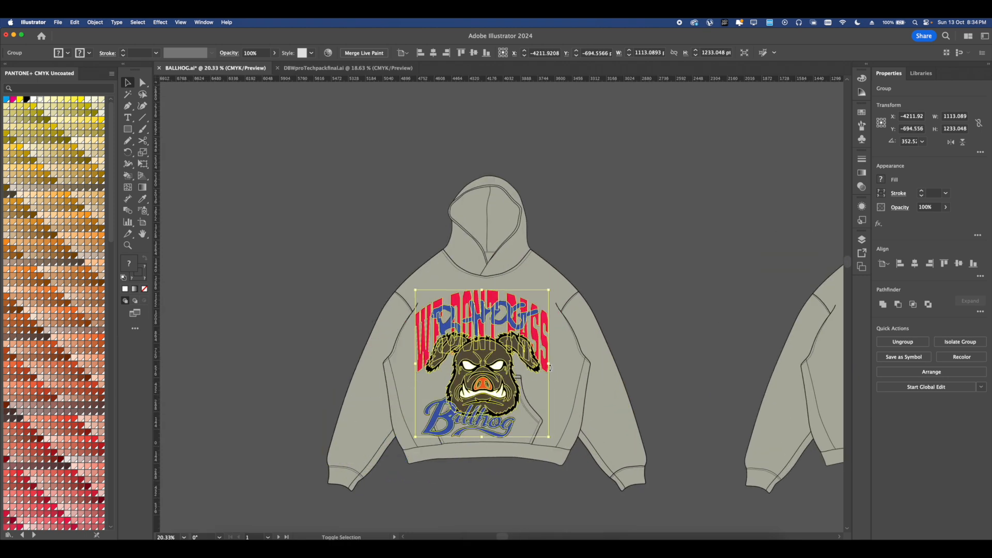
left_click_drag(550, 365, 555, 366)
scroll(498, 374, "up", 2)
left_click_drag(483, 380, 490, 380)
- Ungroup the hoodie pair to separate the front view from the back view
left_click(554, 378)
left_click_drag(556, 373, 518, 339)
right_click(518, 339)
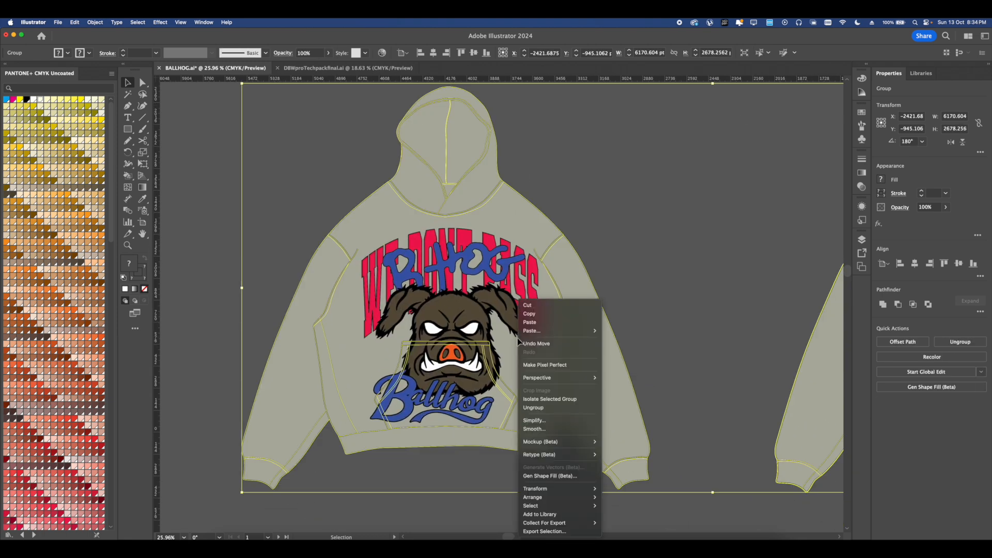
left_click(543, 408)
left_click(659, 327)
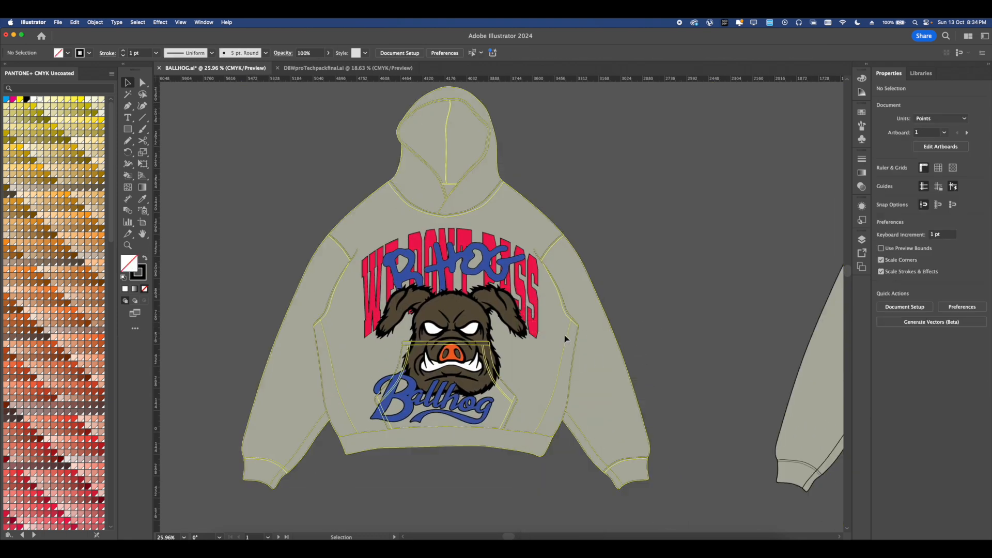
- Send the front hoodie to the back of the stacking order
left_click(565, 339)
left_click(671, 314)
left_click(560, 348)
right_click(561, 301)
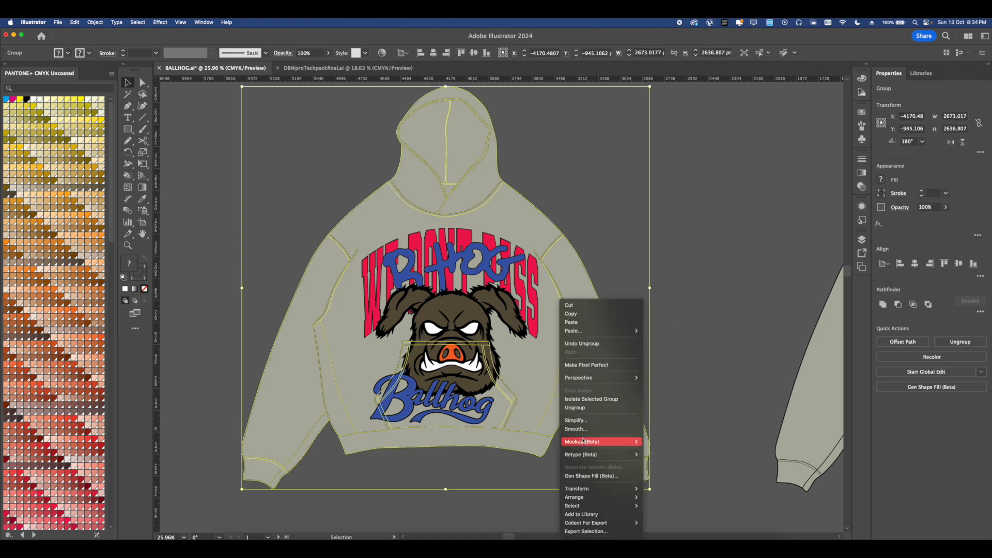
mouse_move(594, 497)
left_click(663, 517)
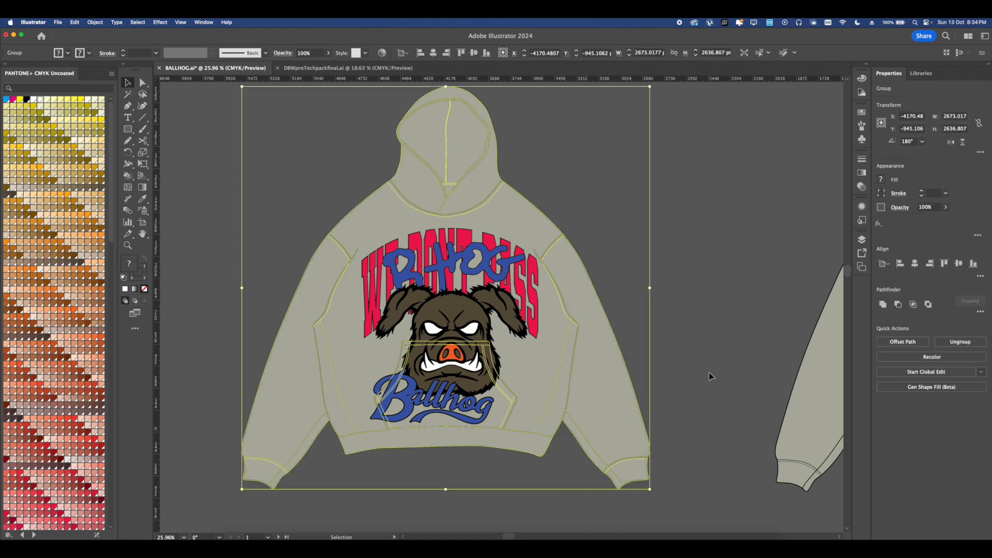
left_click(708, 373)
- Select the hog graphic together with the front hoodie and send both to the back
left_click(509, 316)
left_click(532, 381, "shift")
right_click(531, 381)
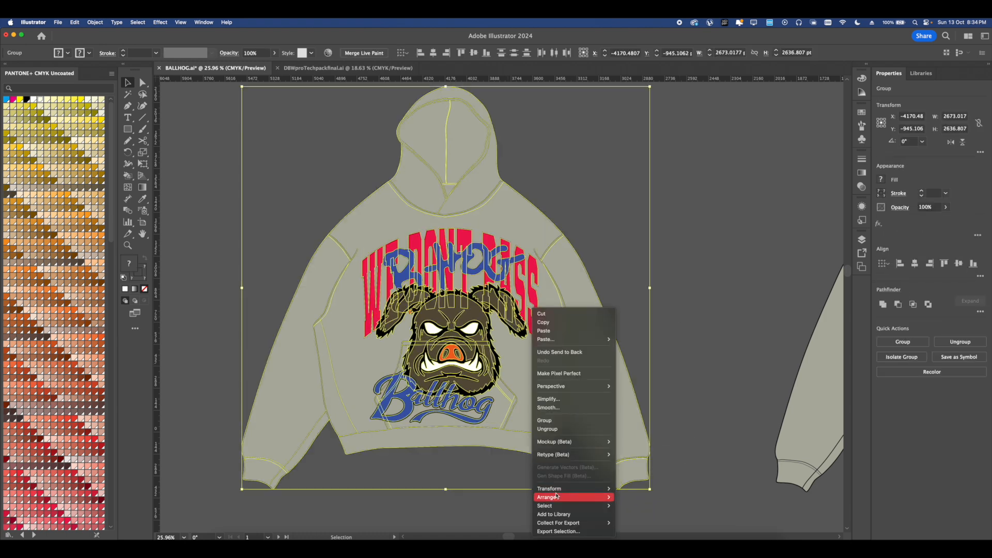
mouse_move(556, 496)
left_click(663, 517)
left_click(523, 510)
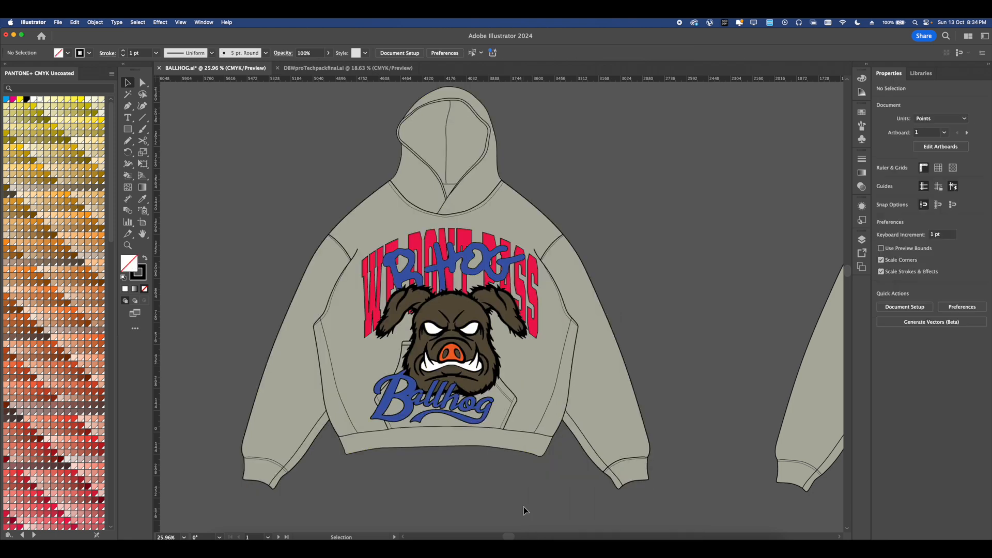
- Try moving the hog graphic and the front hoodie separately, undoing each move
scroll(524, 507, "down", 1)
left_click_drag(476, 344, 526, 315)
key("super+z")
left_click(532, 340)
key("super+z")
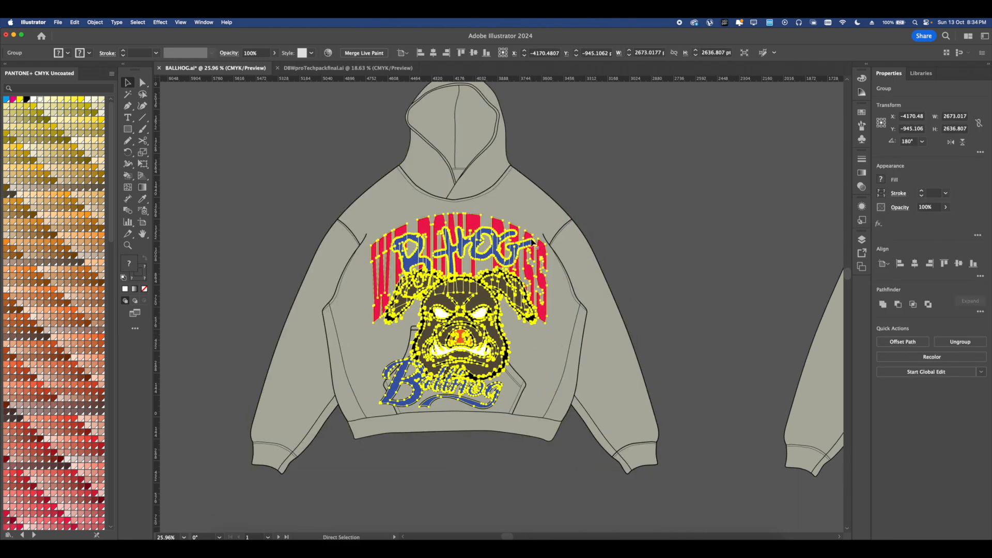
left_click_drag(508, 188, 565, 181)
key("super+z")
- Ungroup the front hoodie into its separate garment pieces
right_click(525, 190)
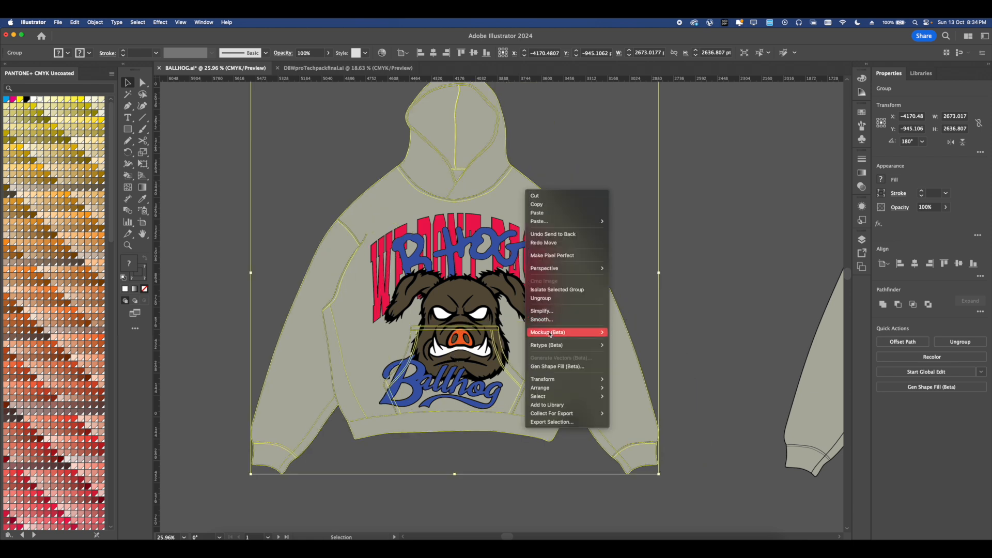
left_click(541, 299)
left_click(648, 256)
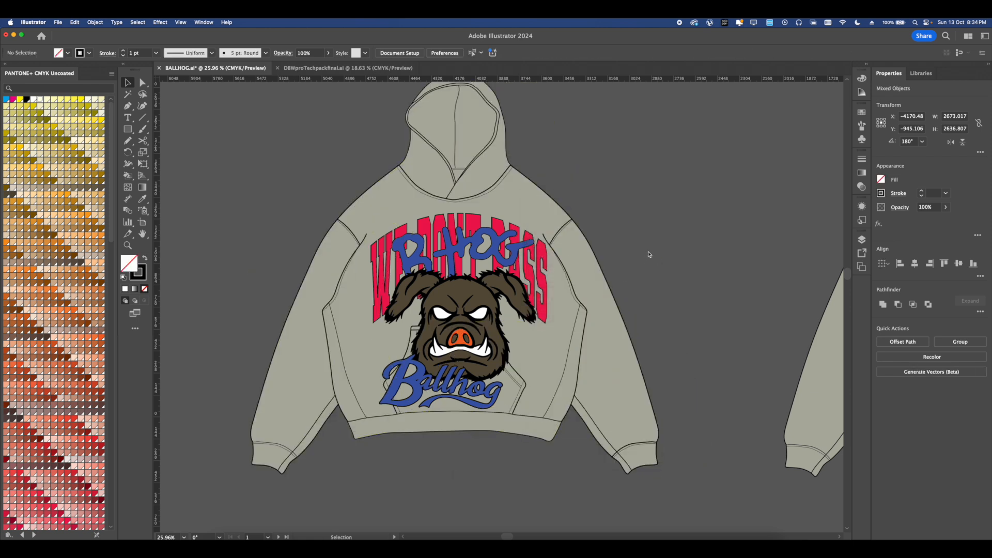
- Select the front hoodie's base shape with the hog graphic and send both to the back, behind the seam and pocket lines
left_click(519, 222)
right_click(485, 282)
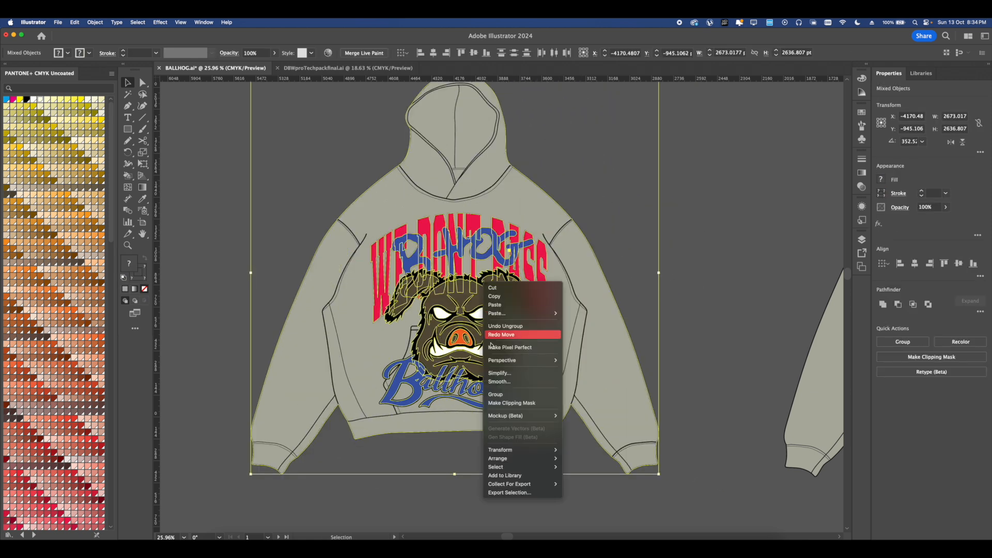
left_click(584, 484)
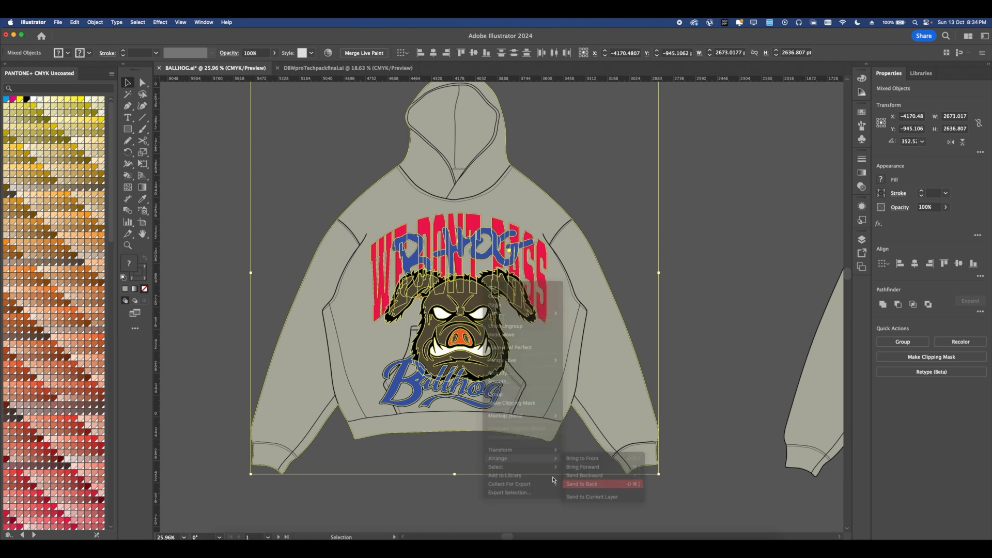
- Scale the hog graphic on the front hoodie down slightly
scroll(529, 476, "down", 2)
scroll(529, 476, "left", 1)
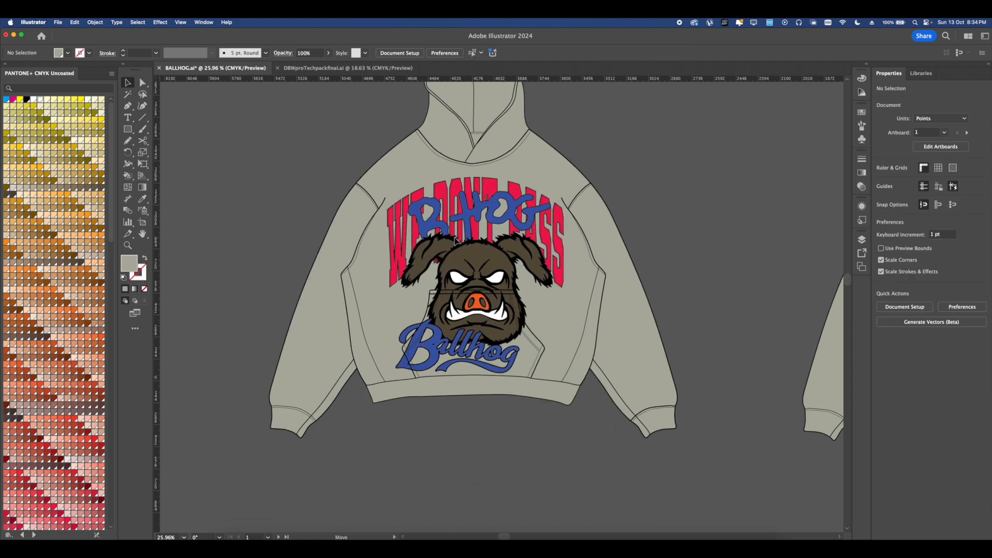
left_click(558, 279)
left_click_drag(563, 275, 536, 274)
left_click(581, 248)
- Fill the front hoodie's base shape with the white swatch from the PANTONE+ CMYK Uncoated library
left_click(660, 200)
left_click(545, 314)
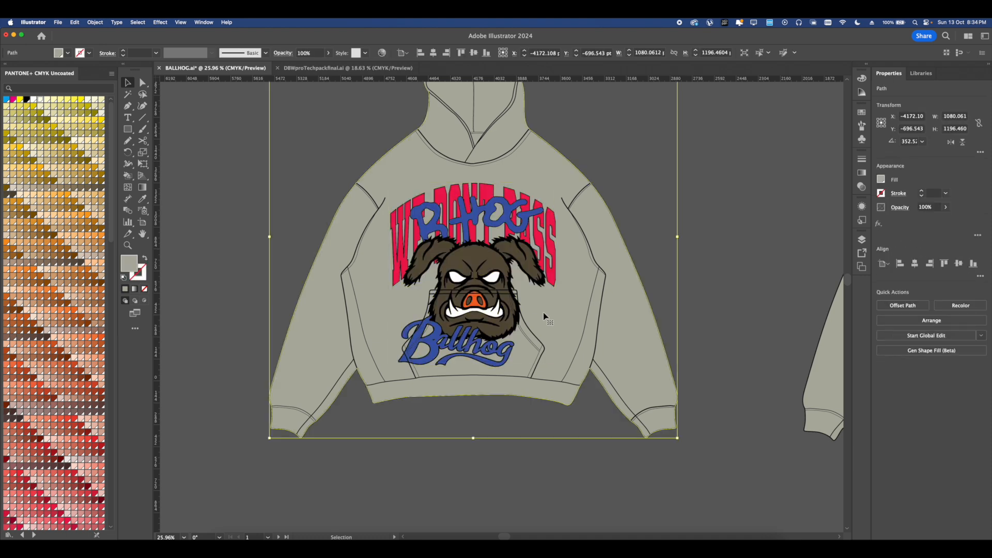
scroll(544, 314, "up", 1)
scroll(60, 365, "down", 10)
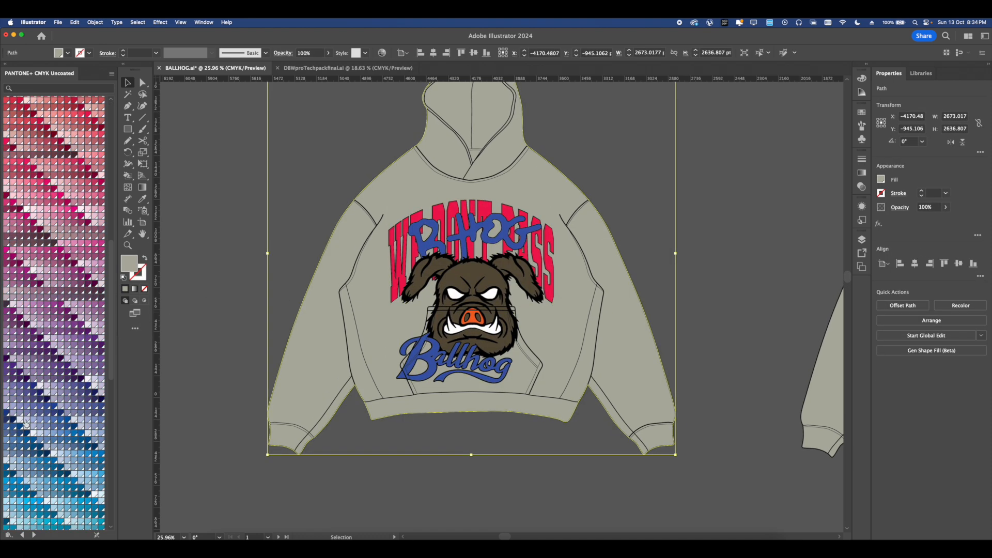
scroll(62, 307, "up", 10)
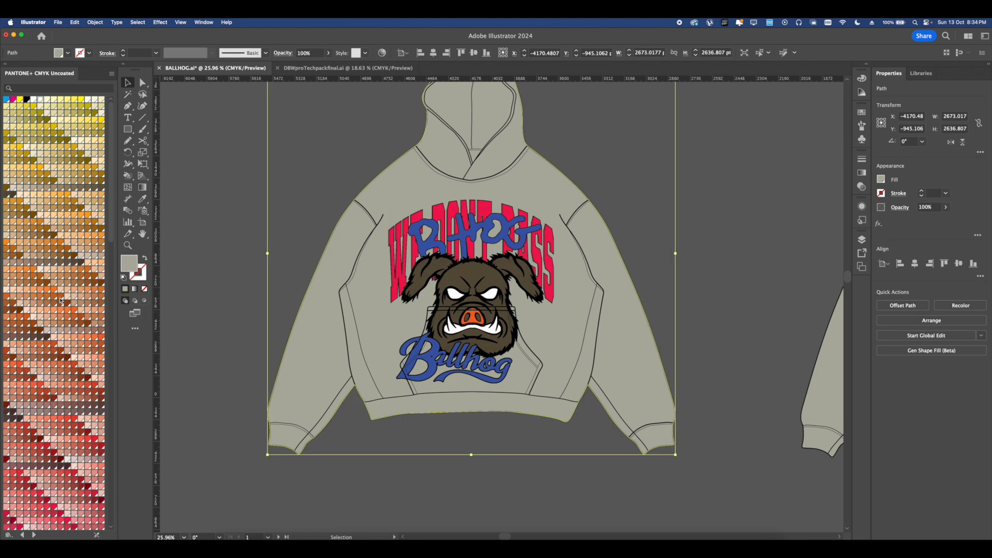
left_click(34, 99)
left_click(328, 225)
- Ungroup the back hoodie and move it closer to the front hoodie, keeping its base shape aligned with the seam lines
left_click_drag(353, 314, 310, 281)
scroll(310, 280, "down", 3)
left_click_drag(415, 313, 361, 326)
left_click(583, 310)
left_click_drag(590, 303, 562, 319)
right_click(563, 319)
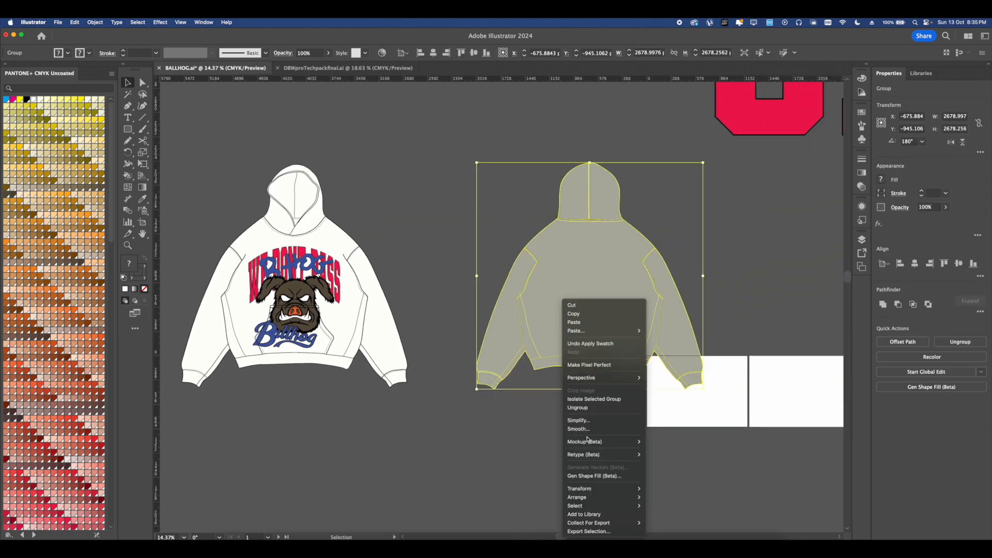
left_click(567, 409)
mouse_move(531, 333)
left_mouse_down()
mouse_move(473, 340)
mouse_move(534, 326)
left_mouse_up()
left_click(485, 407)
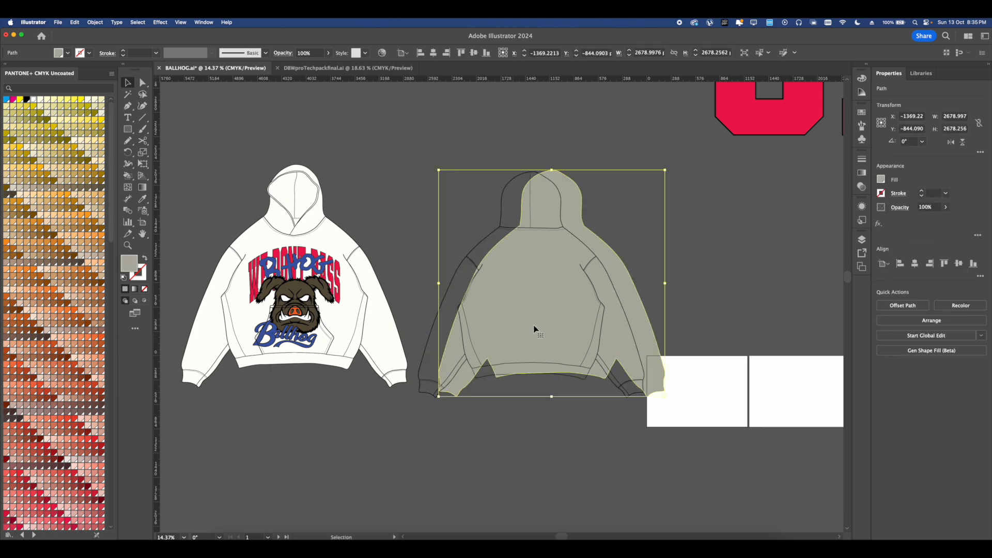
key("super+z")
- Move the B-HOG 01 number graphic onto the back hoodie and bring it to the front
scroll(538, 318, "down", 5)
left_click(664, 189)
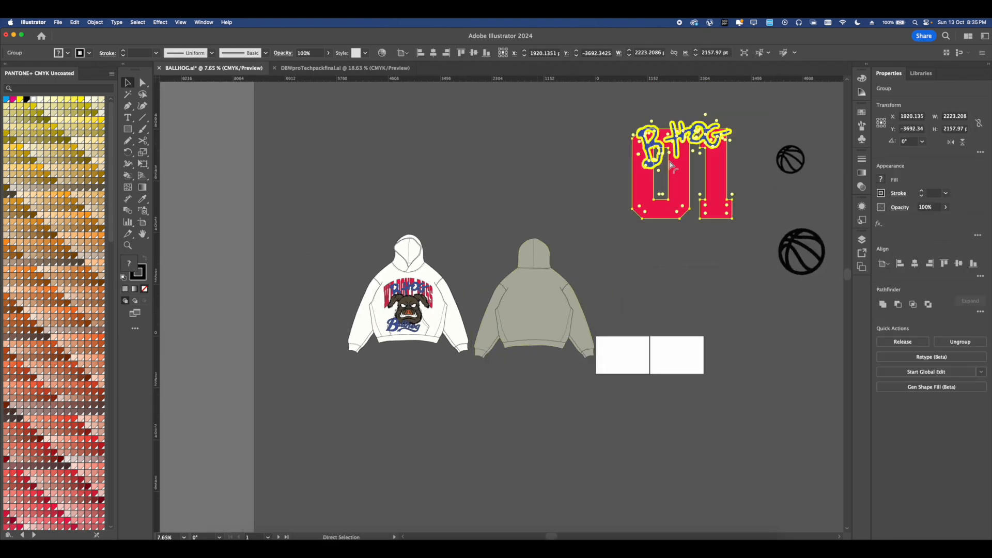
left_click_drag(664, 189, 536, 308)
scroll(535, 308, "up", 4)
right_click(553, 300)
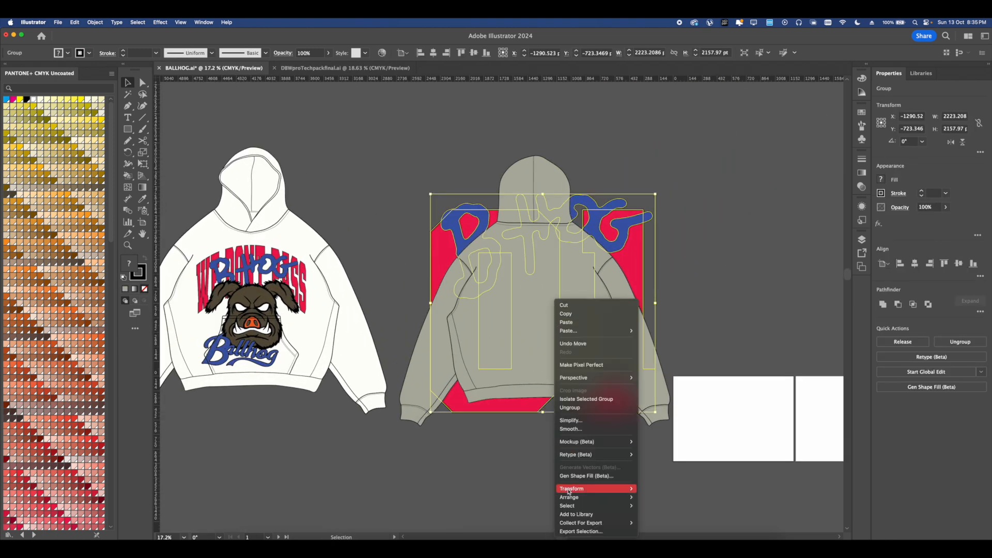
mouse_move(629, 500)
left_click(657, 493)
- Scale the B-HOG 01 graphic down to fit the back panel and centre it on the back hoodie
left_click_drag(655, 303, 565, 314)
left_click_drag(533, 439, 554, 427)
left_click(554, 427)
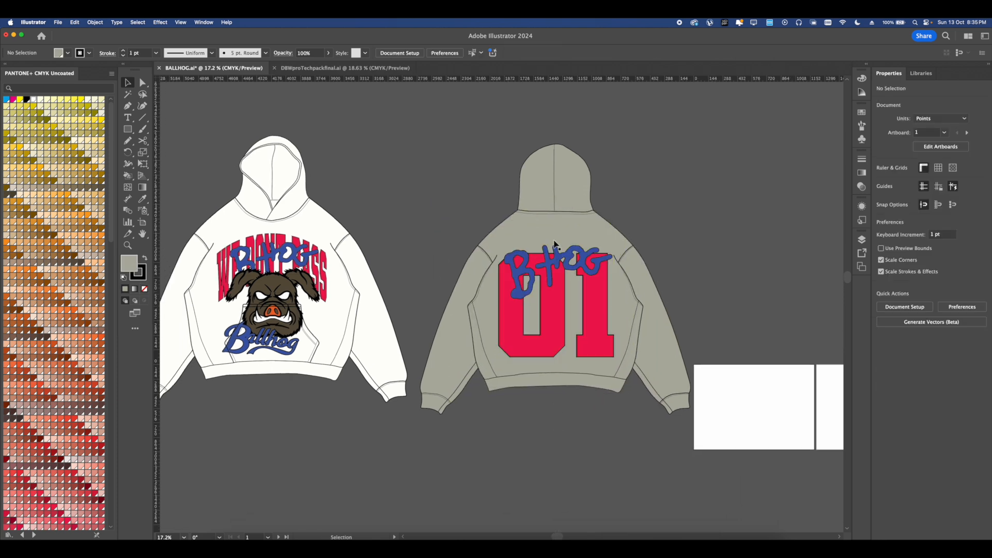
- Fill the back hoodie's base shape with the same white PANTONE+ CMYK Uncoated swatch as the front
left_click(554, 241)
left_click(861, 186)
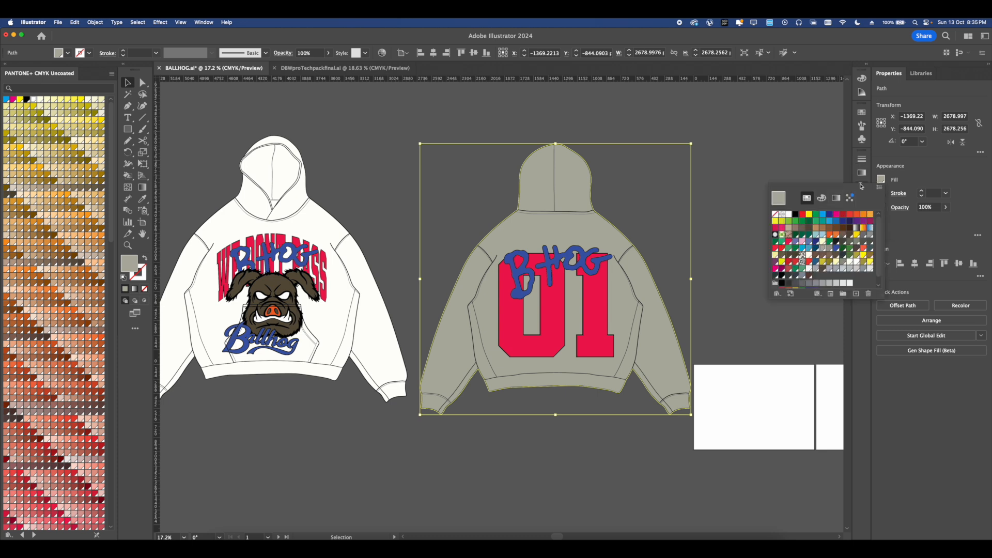
left_click(642, 209)
left_click(34, 101)
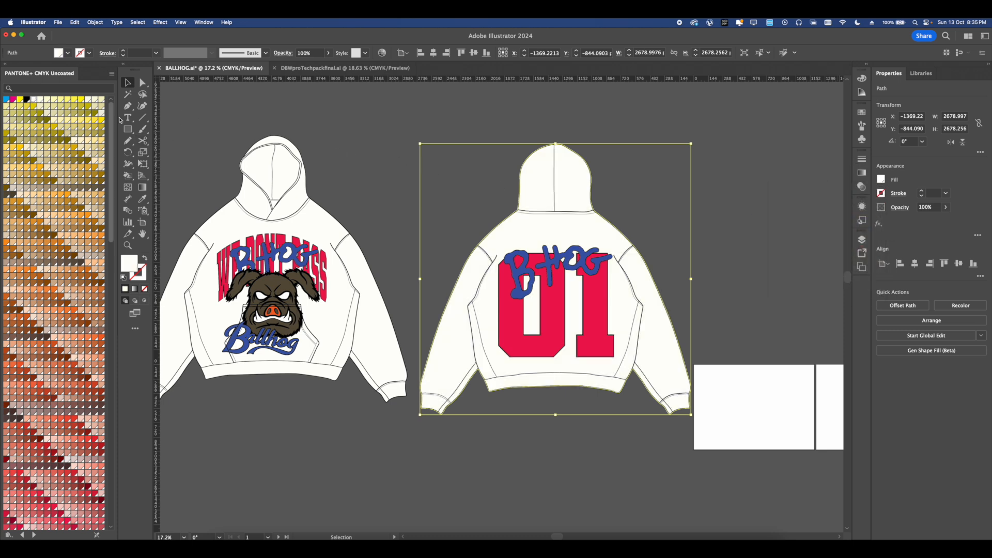
left_click(430, 181)
- Select the back hoodie with its B-HOG 01 graphic, scale both down slightly and place them close beside the front hoodie
key("super+minus")
left_click_drag(654, 384, 657, 385)
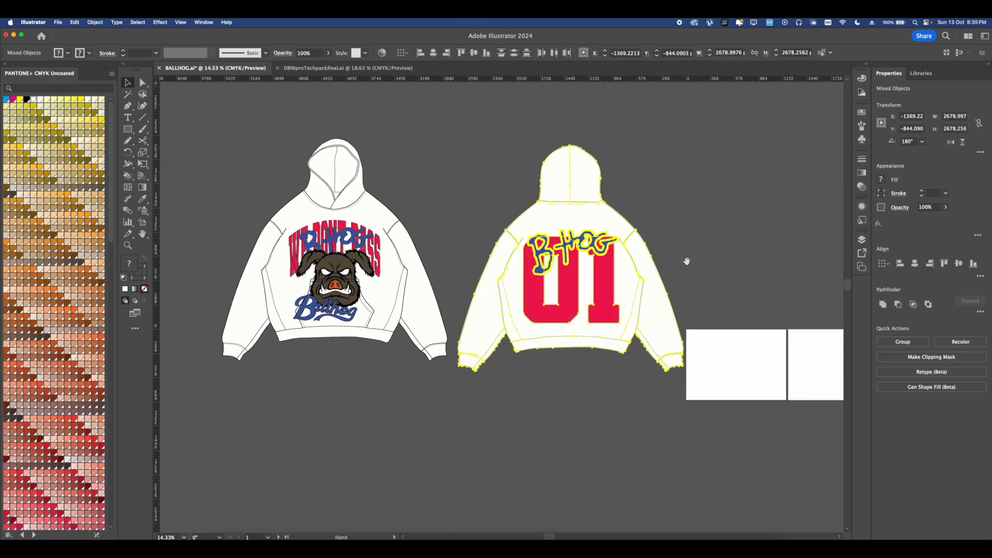
left_click_drag(686, 260, 662, 259)
left_click_drag(576, 329, 623, 329)
left_click(594, 381)
scroll(594, 381, "down", 3)
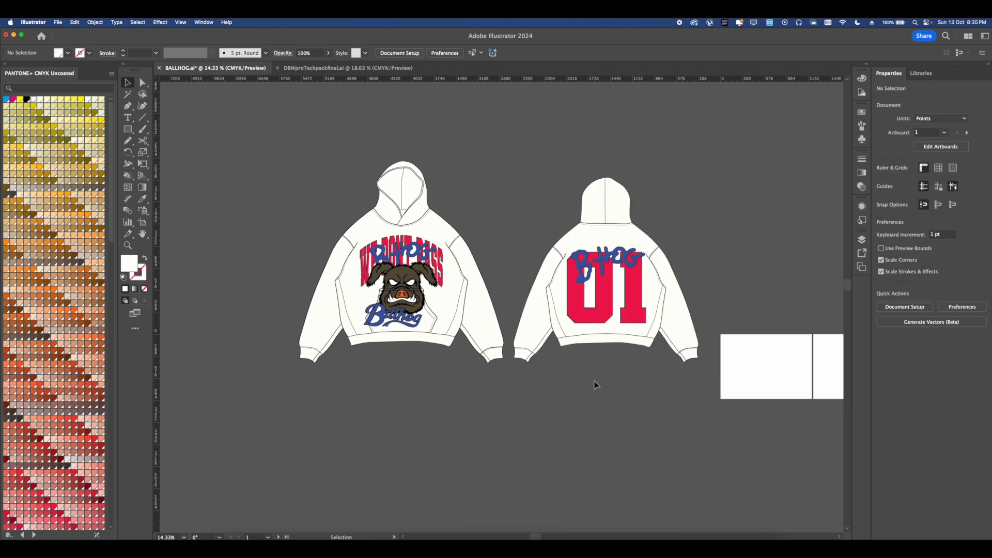
- Select the front and back hoodies together with their graphics
key("super+a")
left_click_drag(503, 277, 530, 350)
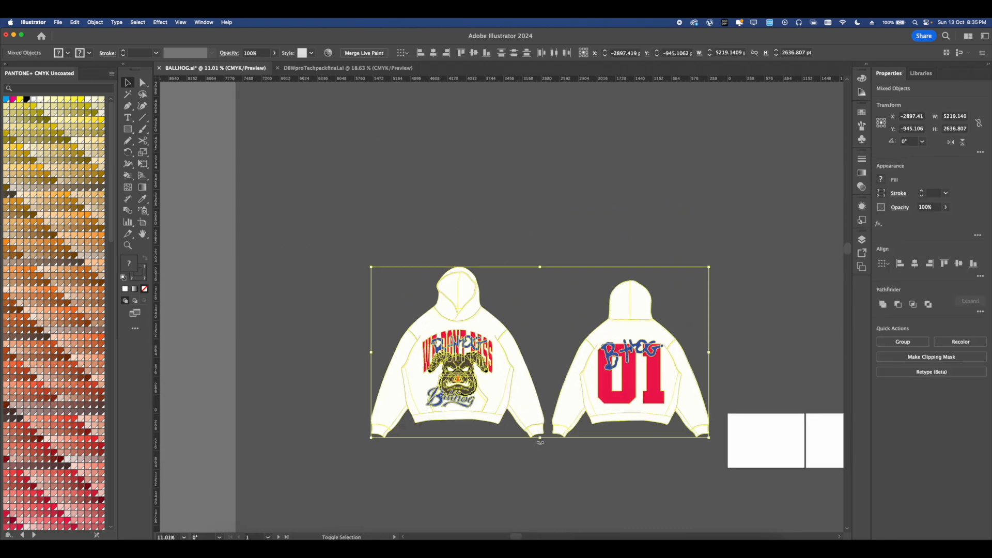
mouse_move(540, 439)
left_mouse_down()
mouse_move(538, 407)
mouse_move(525, 442)
left_mouse_up()
left_click(556, 448)
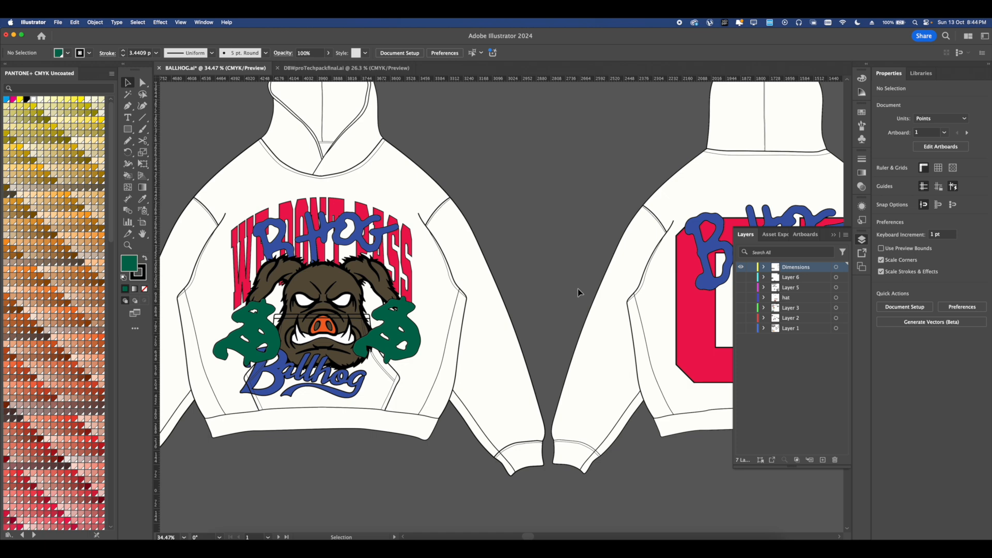
scroll(500, 370, "down", 4)
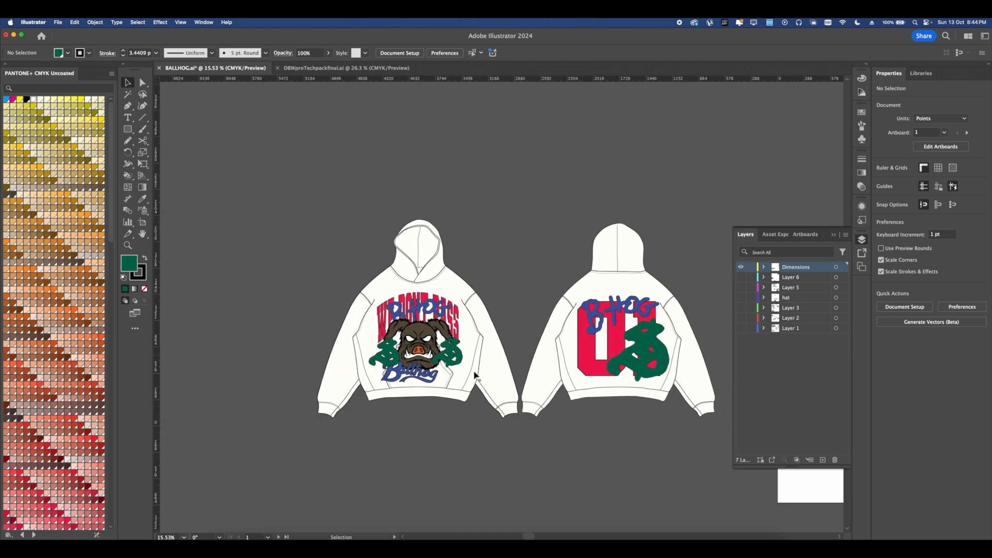
scroll(548, 334, "up", 4)
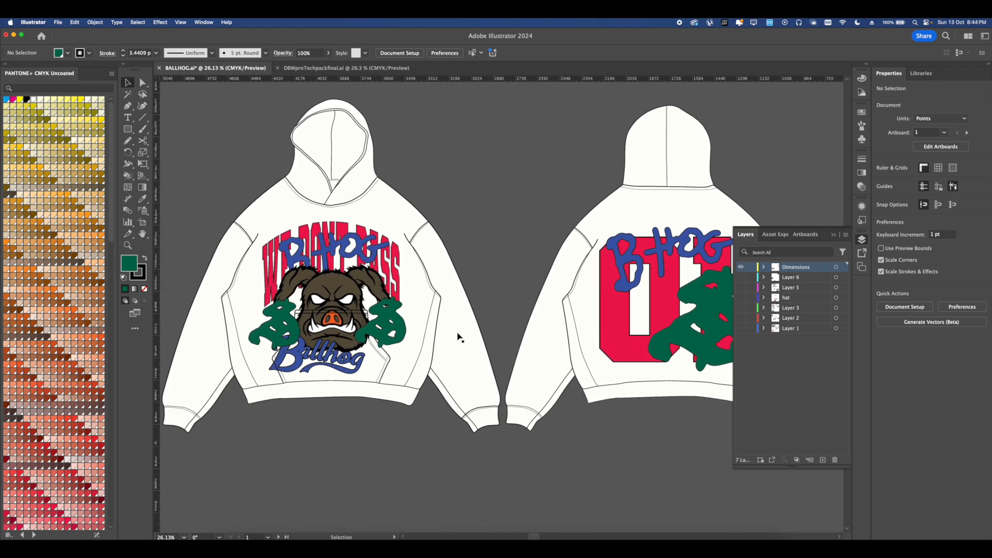